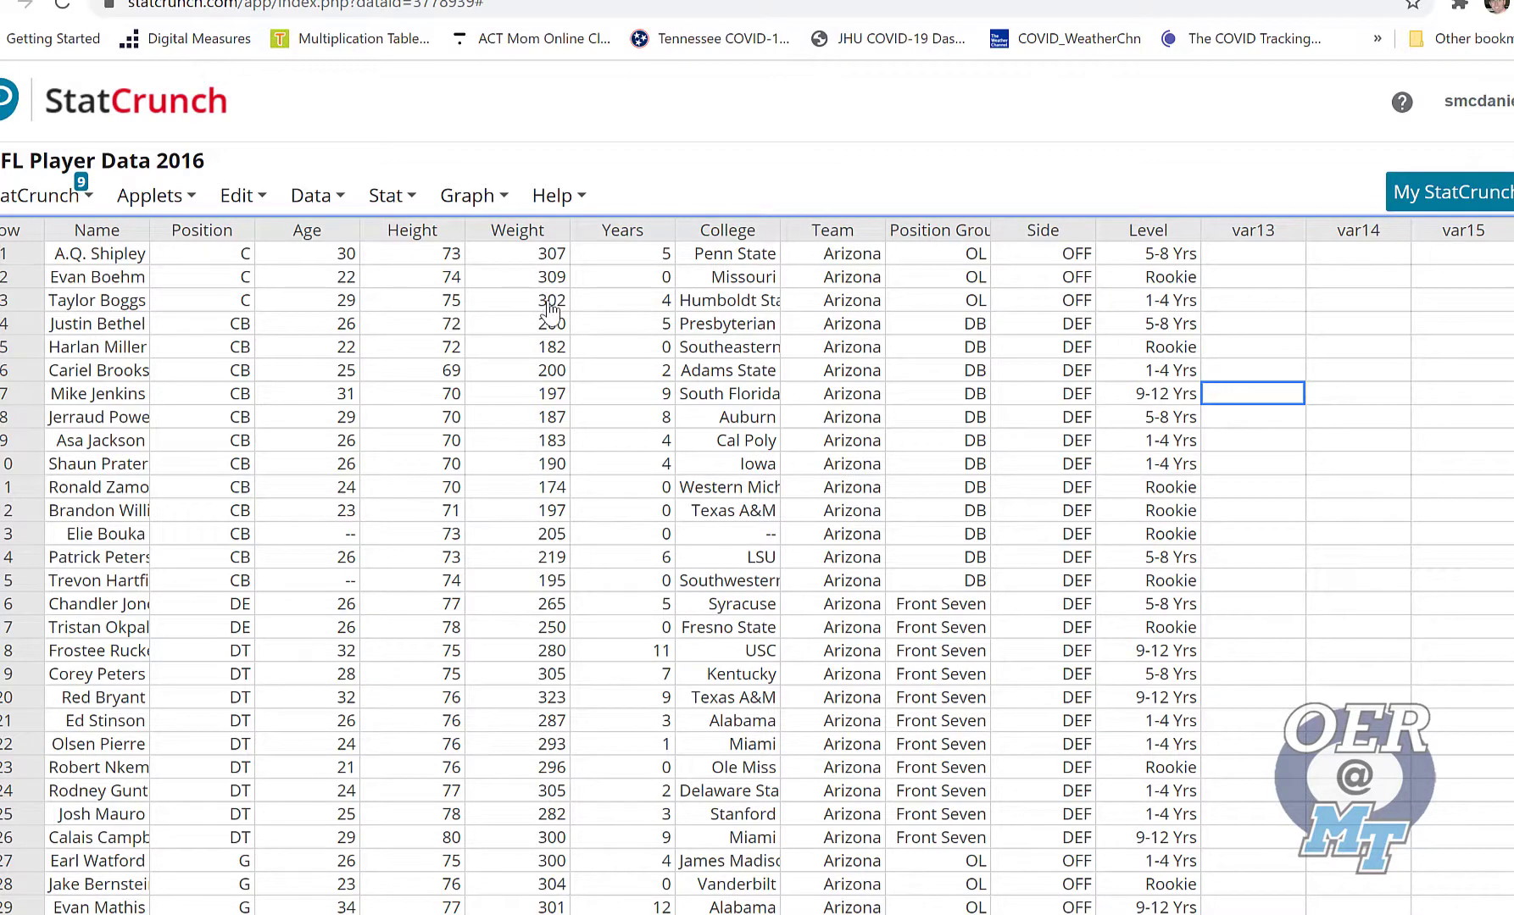
Create a frequency table for the Weight column with frequency and relative frequency, store it in the data table, and accept binning
{"action": "left_click", "coordinate": [391, 197]}
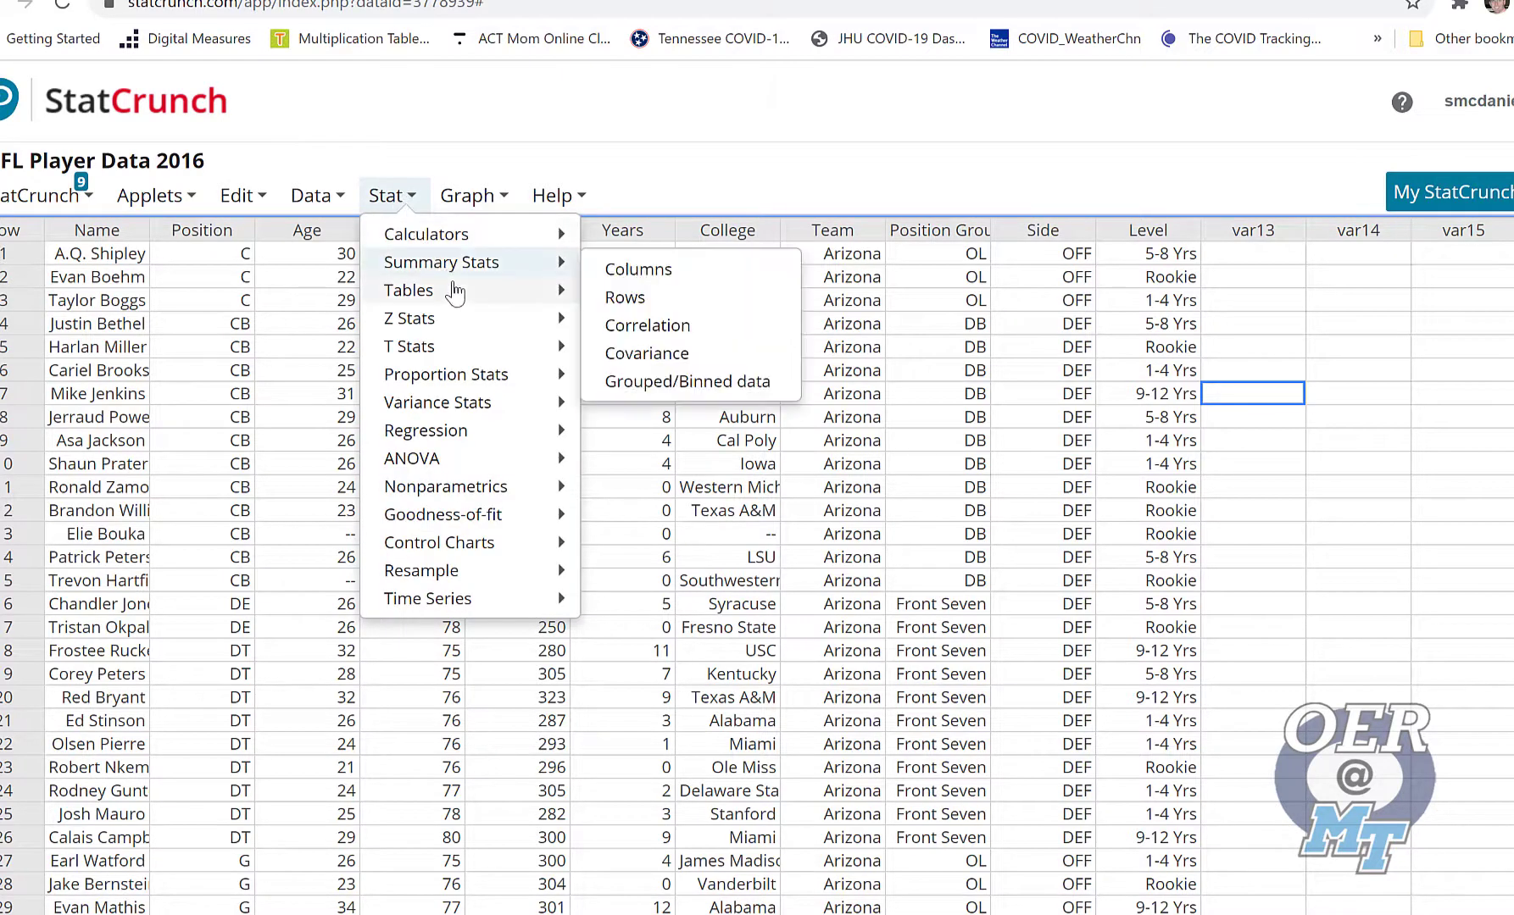
{"action": "mouse_move", "coordinate": [457, 291]}
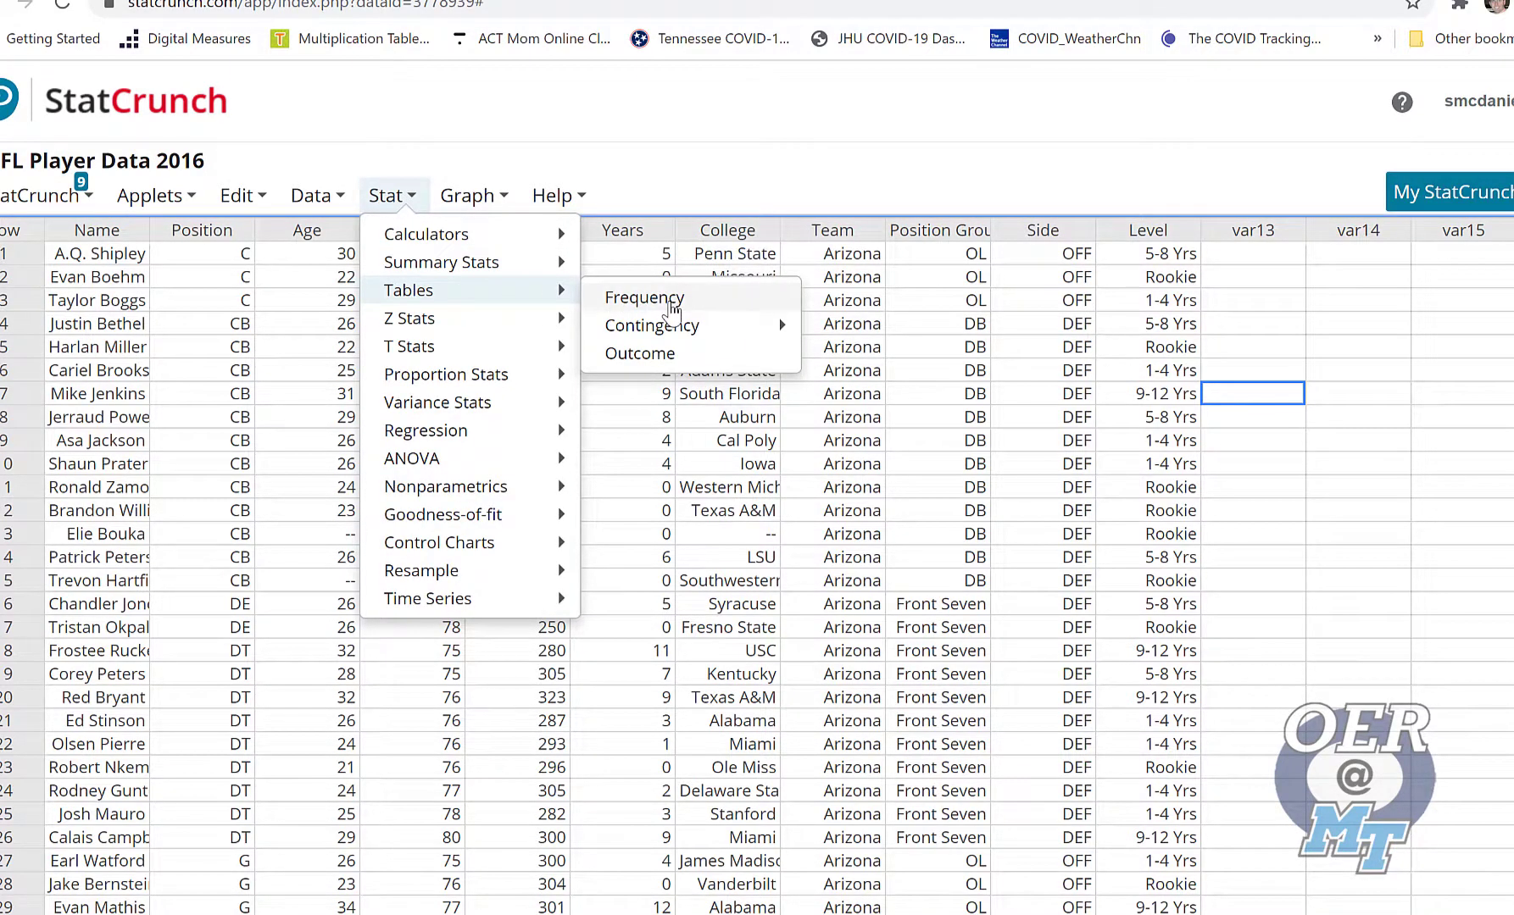
{"action": "left_click", "coordinate": [674, 305]}
{"action": "left_click", "coordinate": [528, 206]}
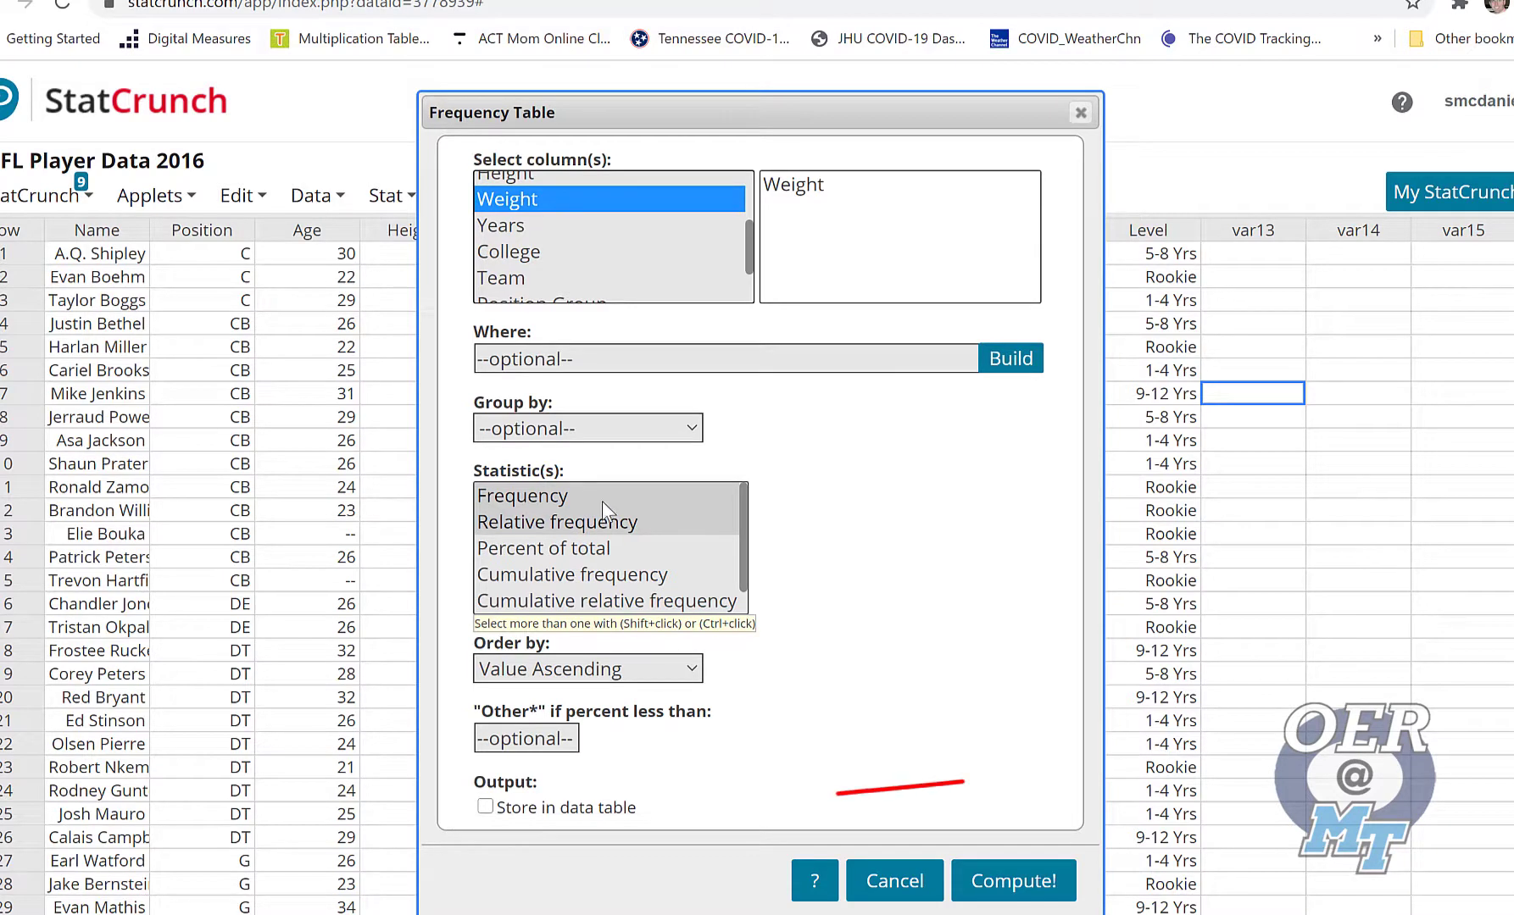
{"action": "left_click", "coordinate": [485, 806]}
{"action": "left_click", "coordinate": [1012, 881]}
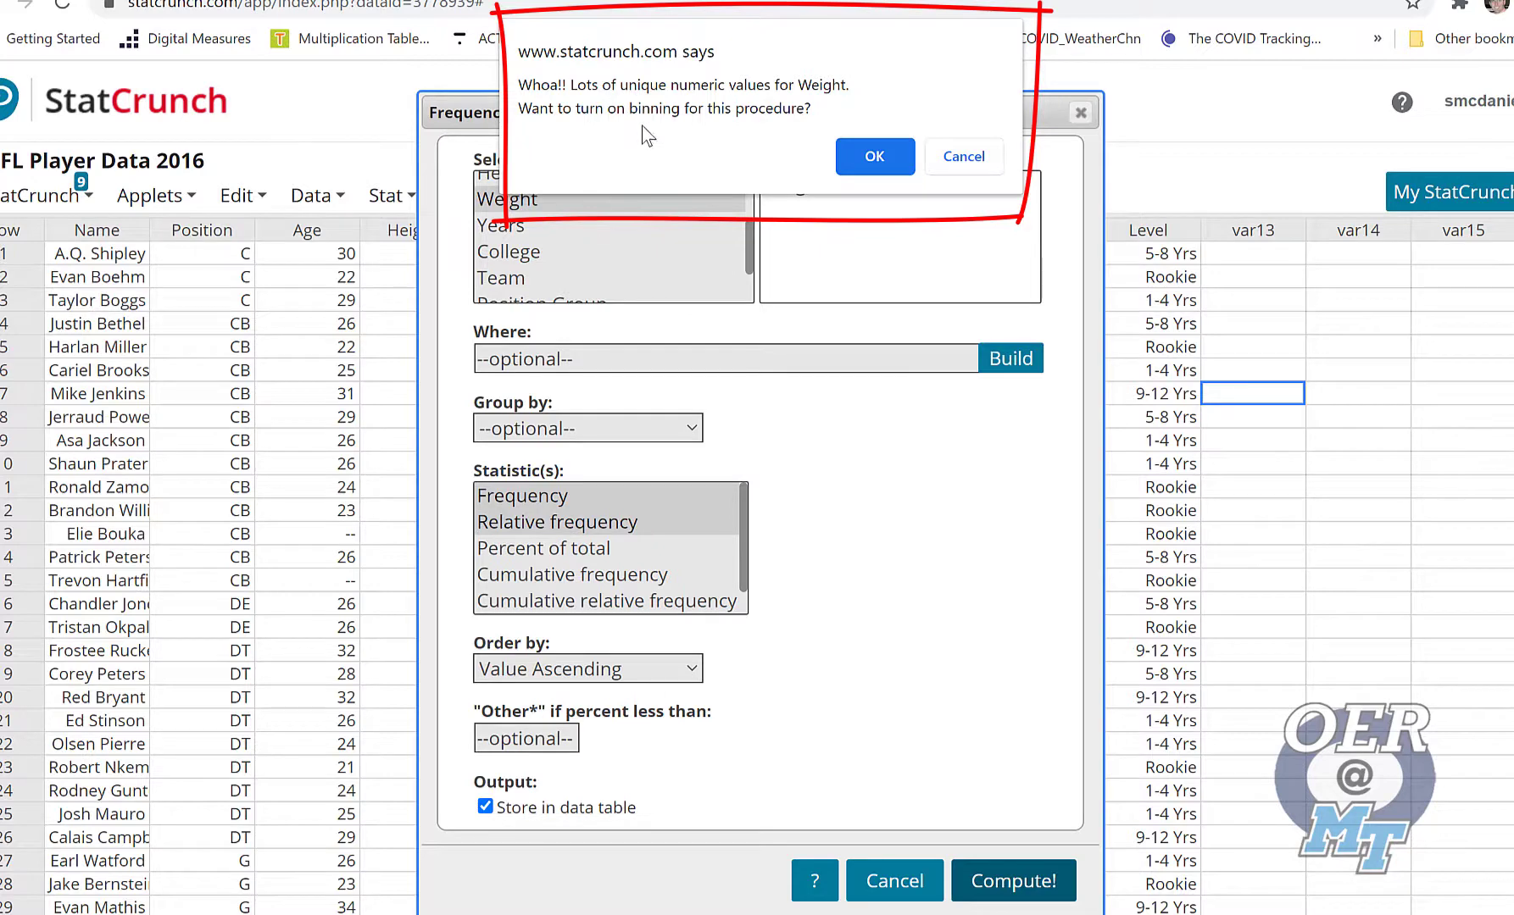
{"action": "left_click", "coordinate": [873, 157]}
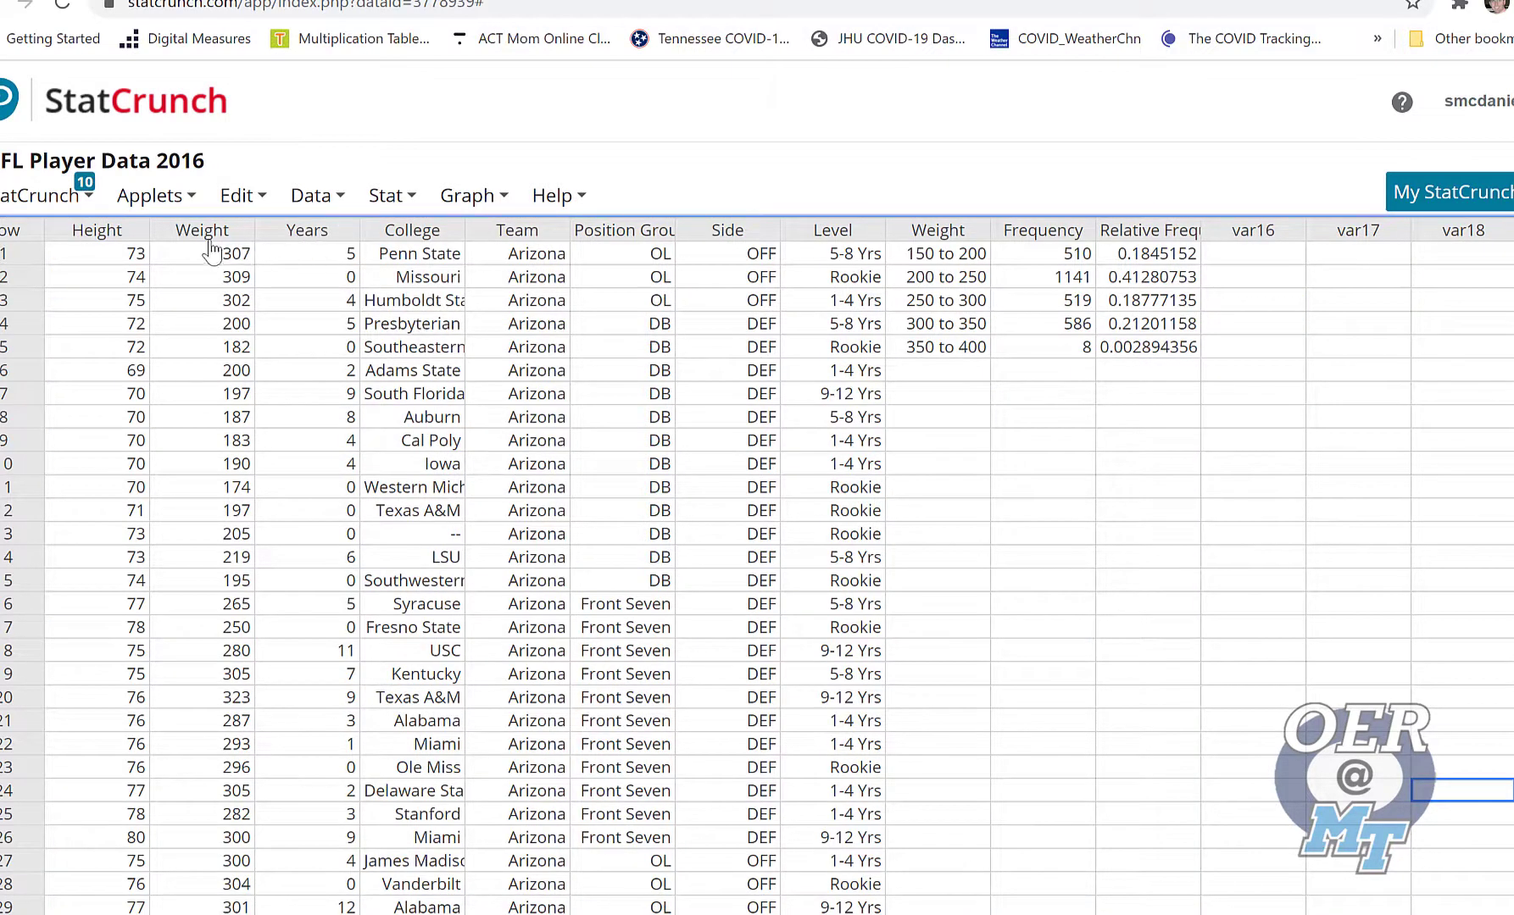
Rename the newly added Weight column containing the bin ranges to "Weight (Bin)"
{"action": "left_click", "coordinate": [953, 238]}
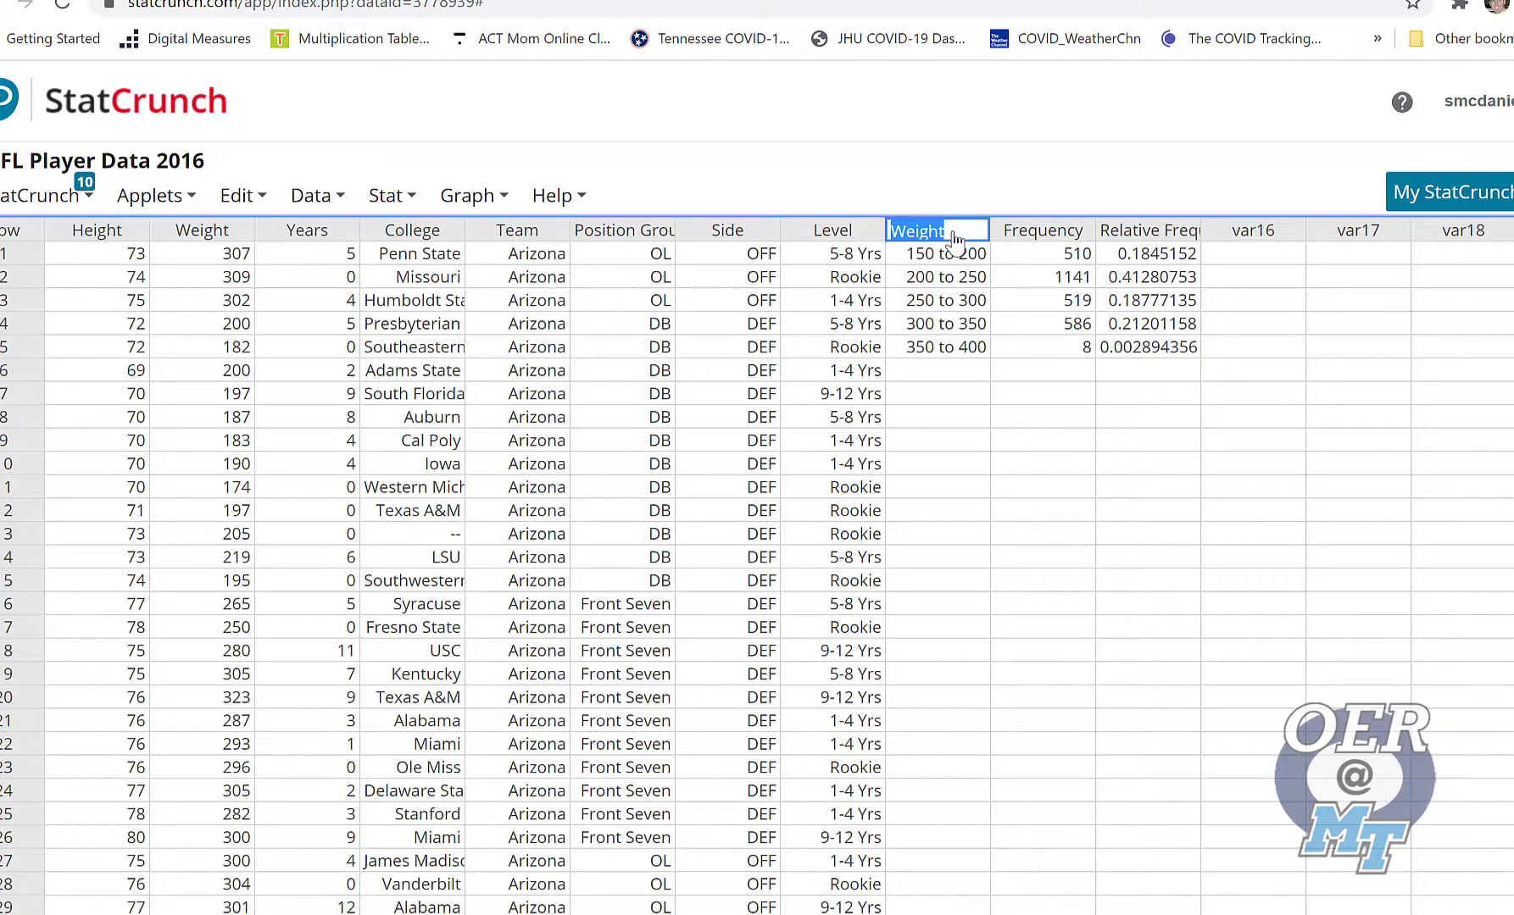
{"action": "left_click", "coordinate": [968, 227]}
{"action": "key", "text": "Return"}
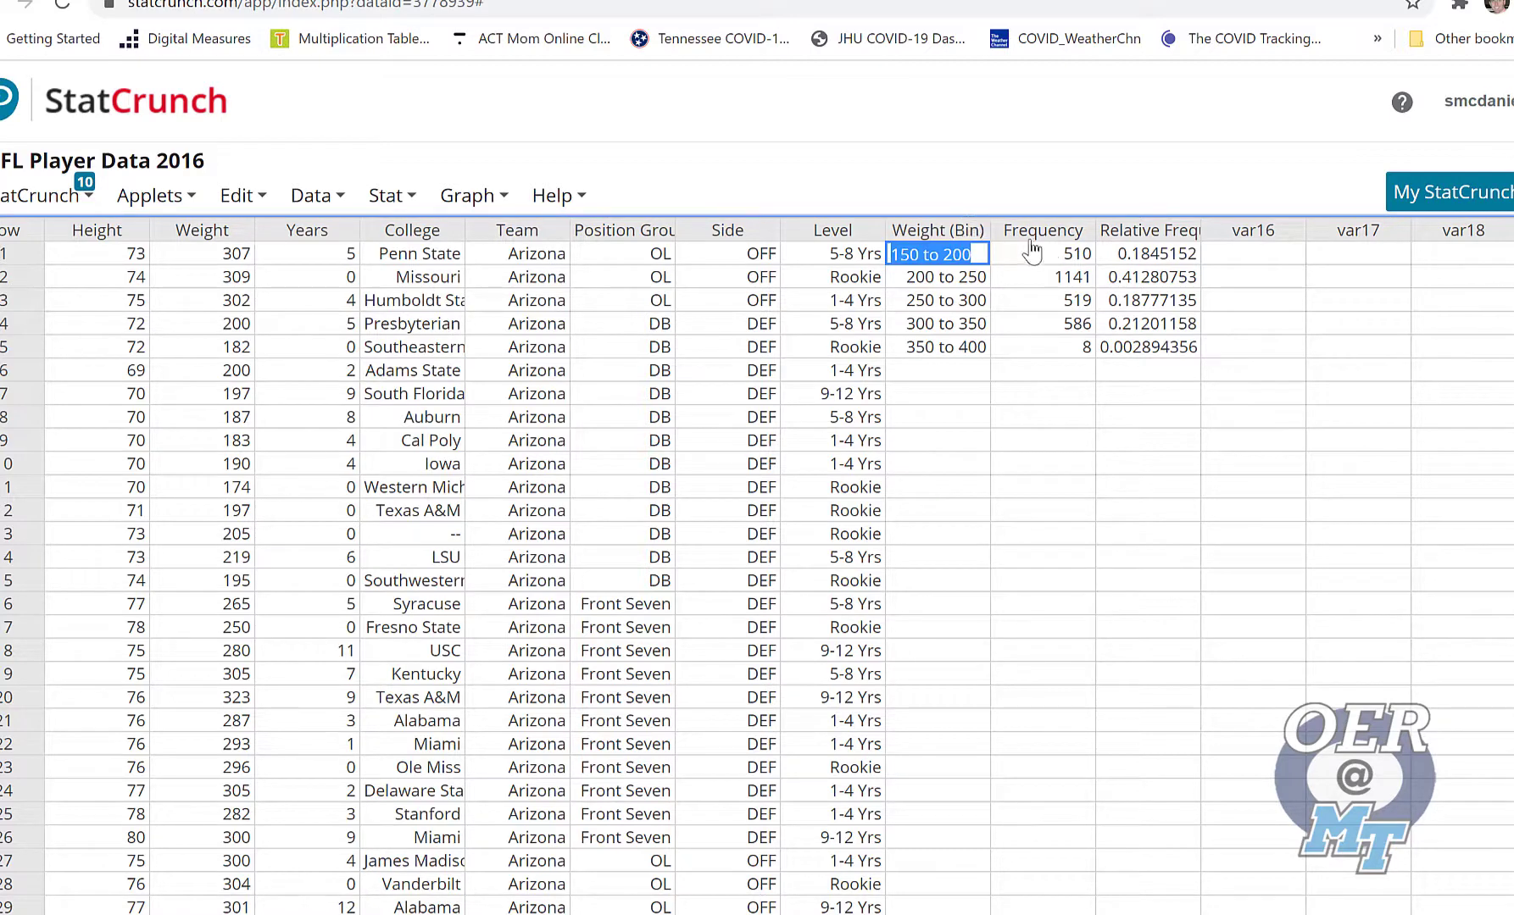
{"action": "left_click", "coordinate": [980, 230]}
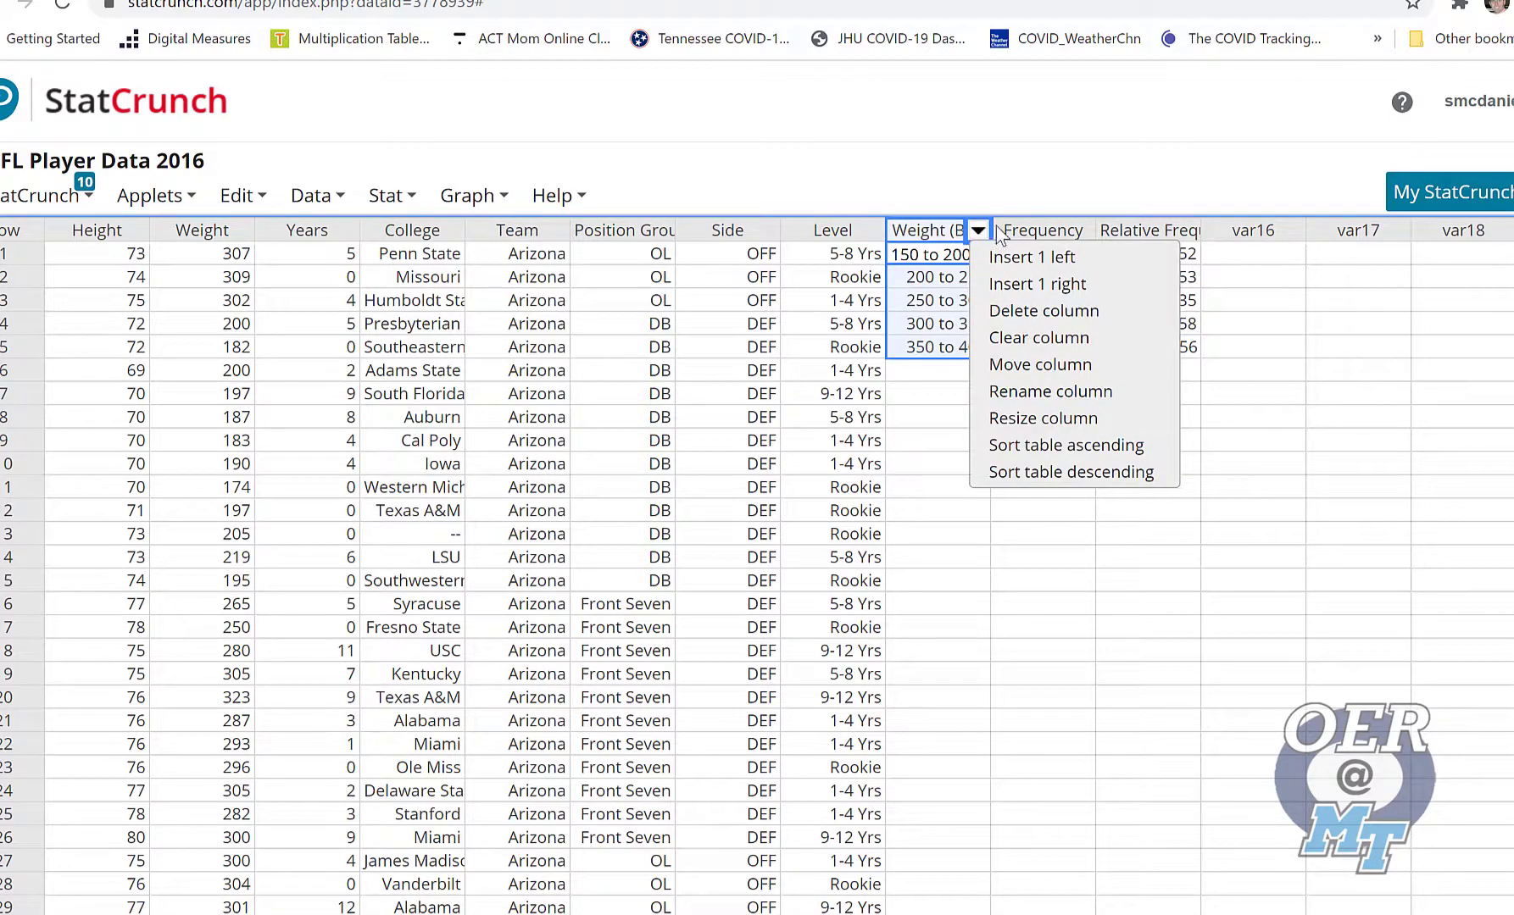
{"action": "left_click", "coordinate": [1140, 594]}
Set up a chart of the Frequency column with its row labels taken from Weight (Bin)
{"action": "left_click", "coordinate": [485, 203]}
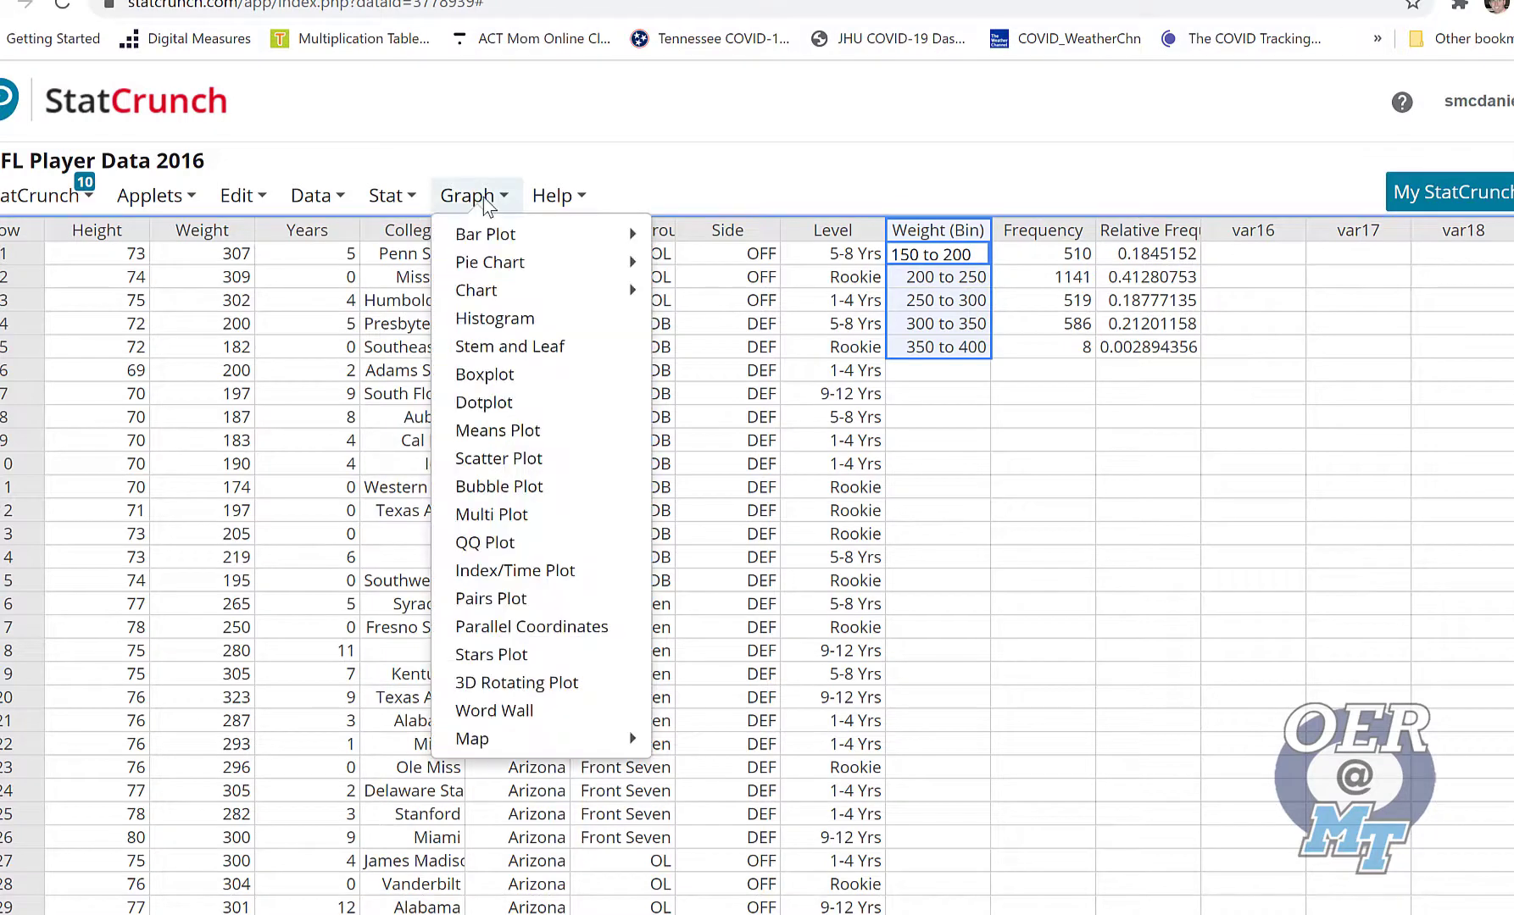
{"action": "left_click", "coordinate": [1148, 650]}
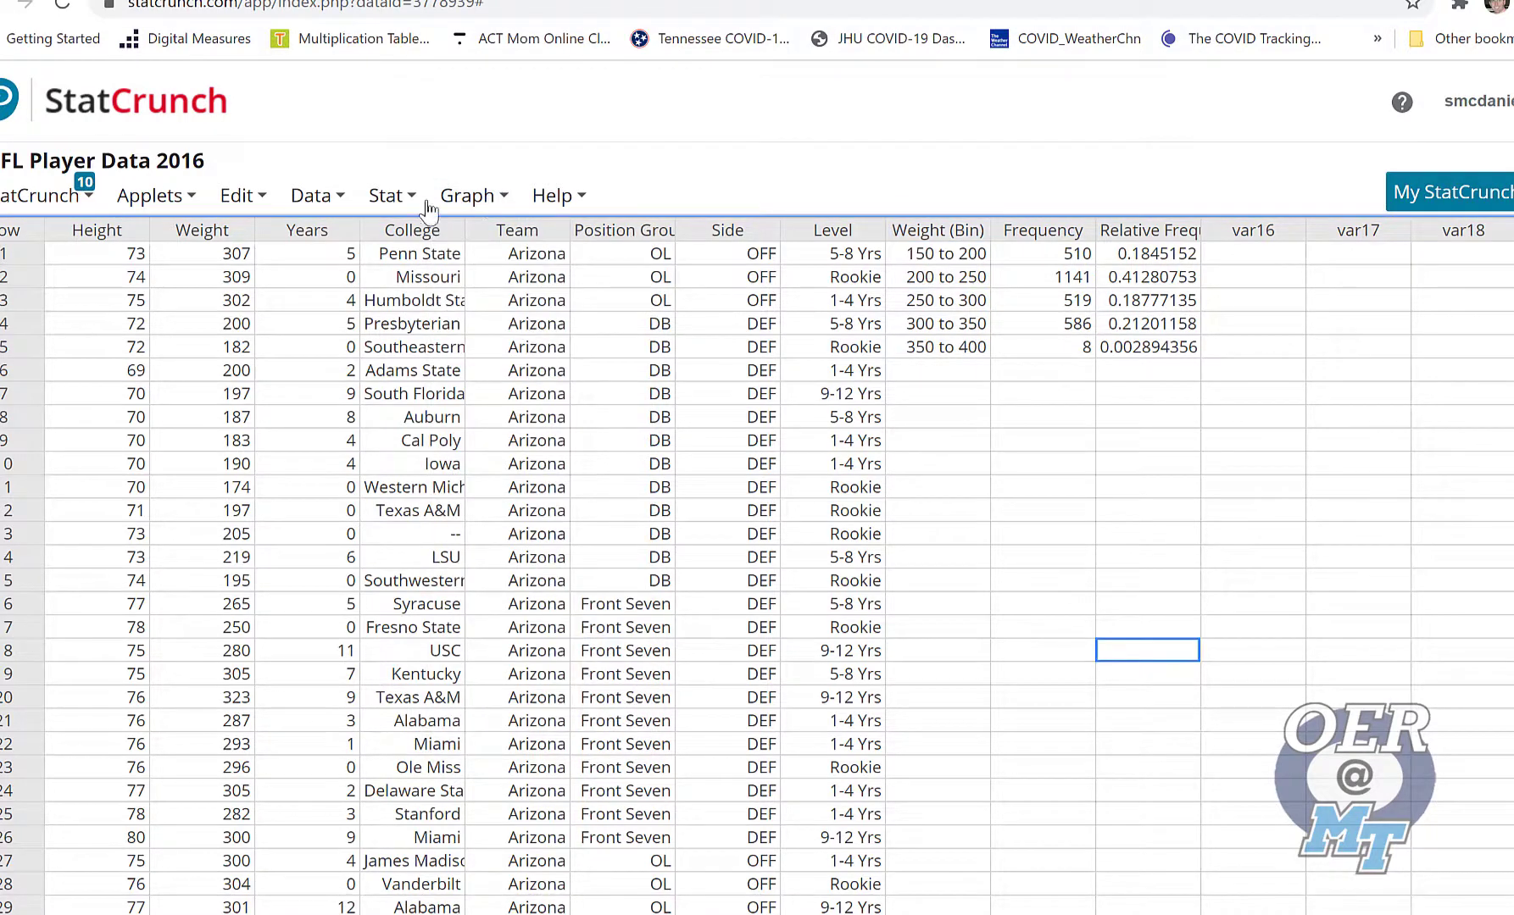
{"action": "left_click", "coordinate": [464, 196]}
{"action": "left_click", "coordinate": [490, 197]}
{"action": "left_click", "coordinate": [495, 202]}
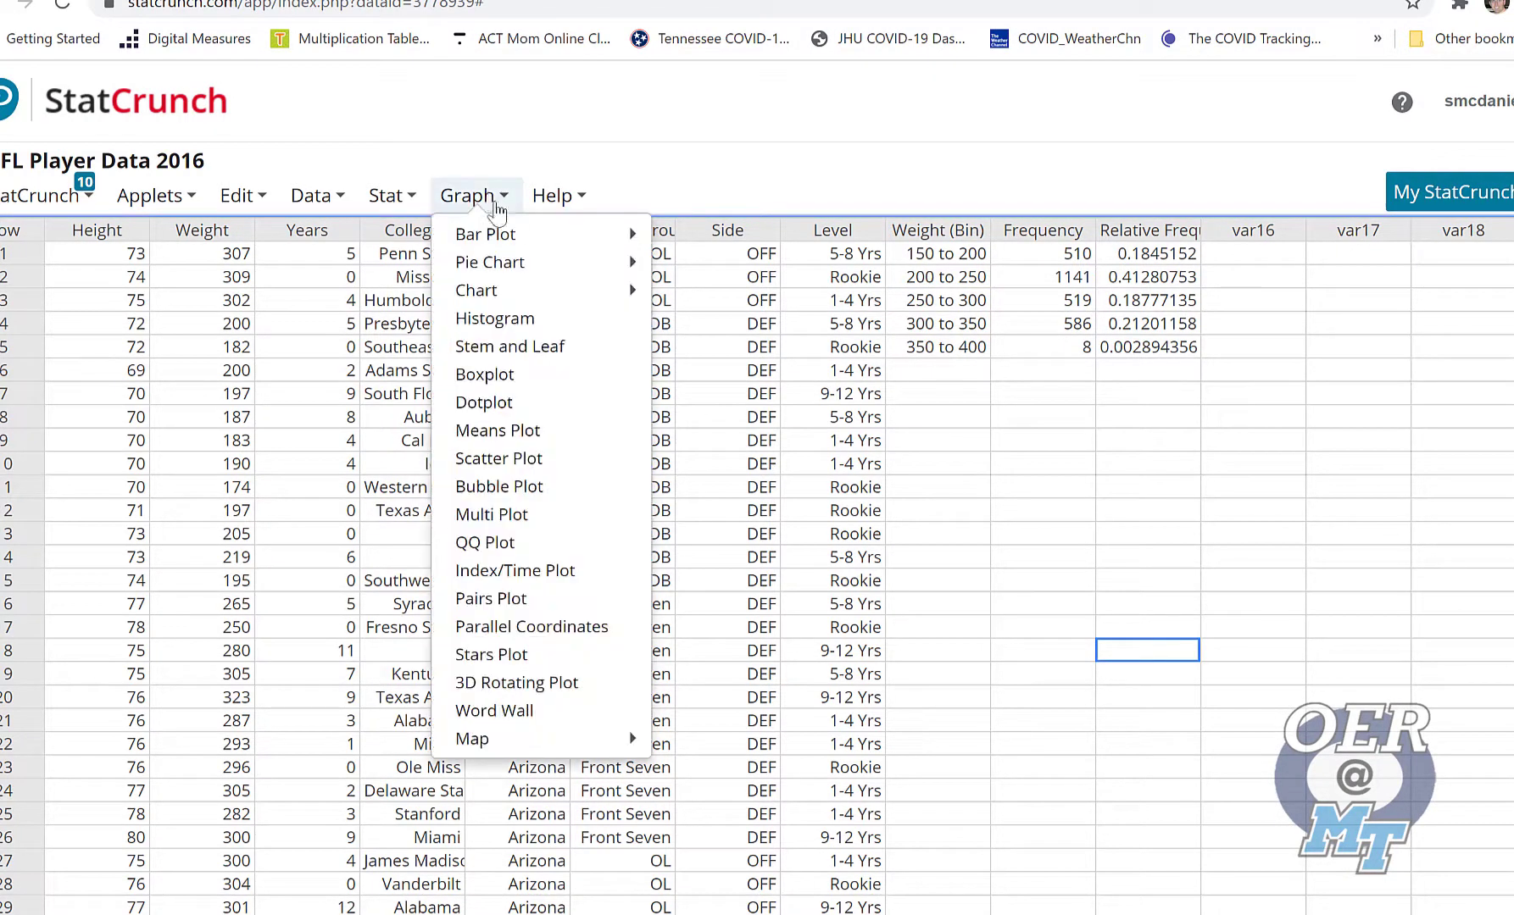
{"action": "mouse_move", "coordinate": [576, 291]}
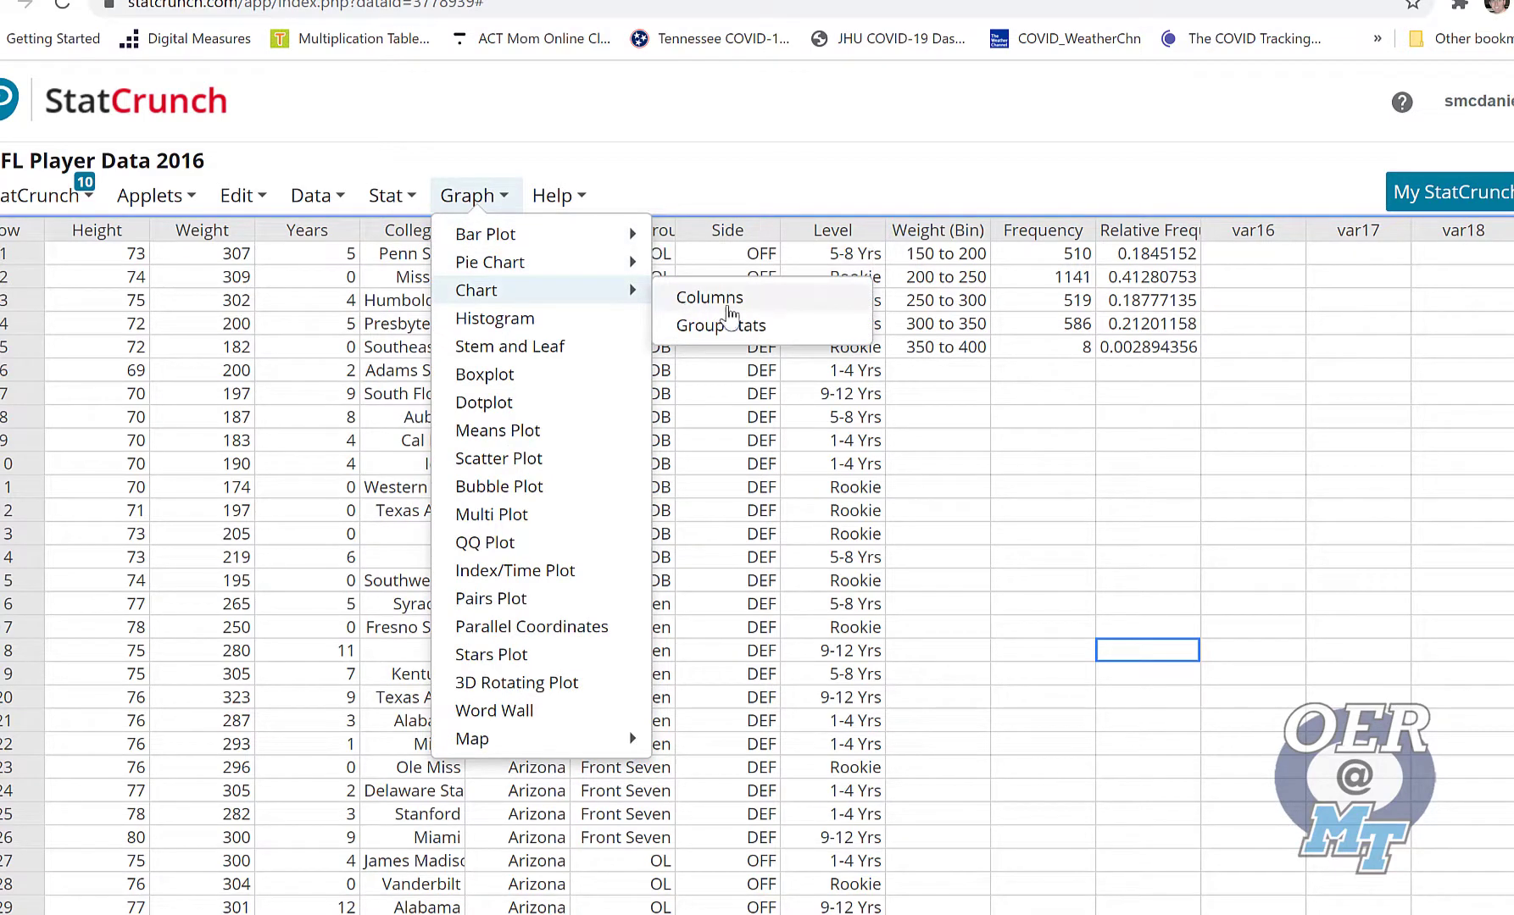
{"action": "left_click", "coordinate": [710, 298]}
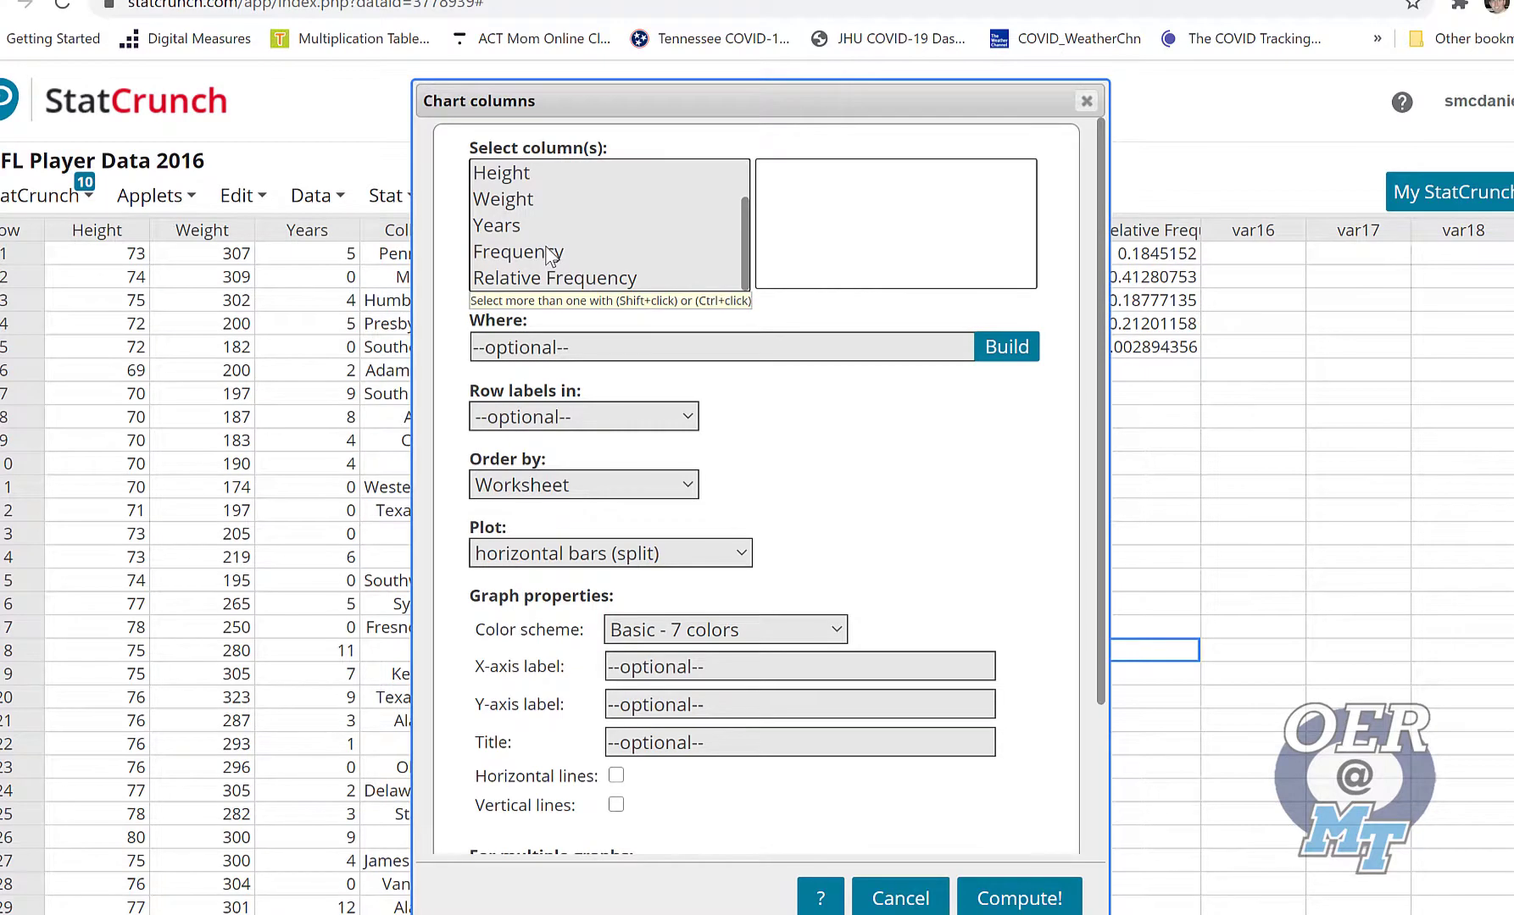
{"action": "left_click", "coordinate": [549, 254]}
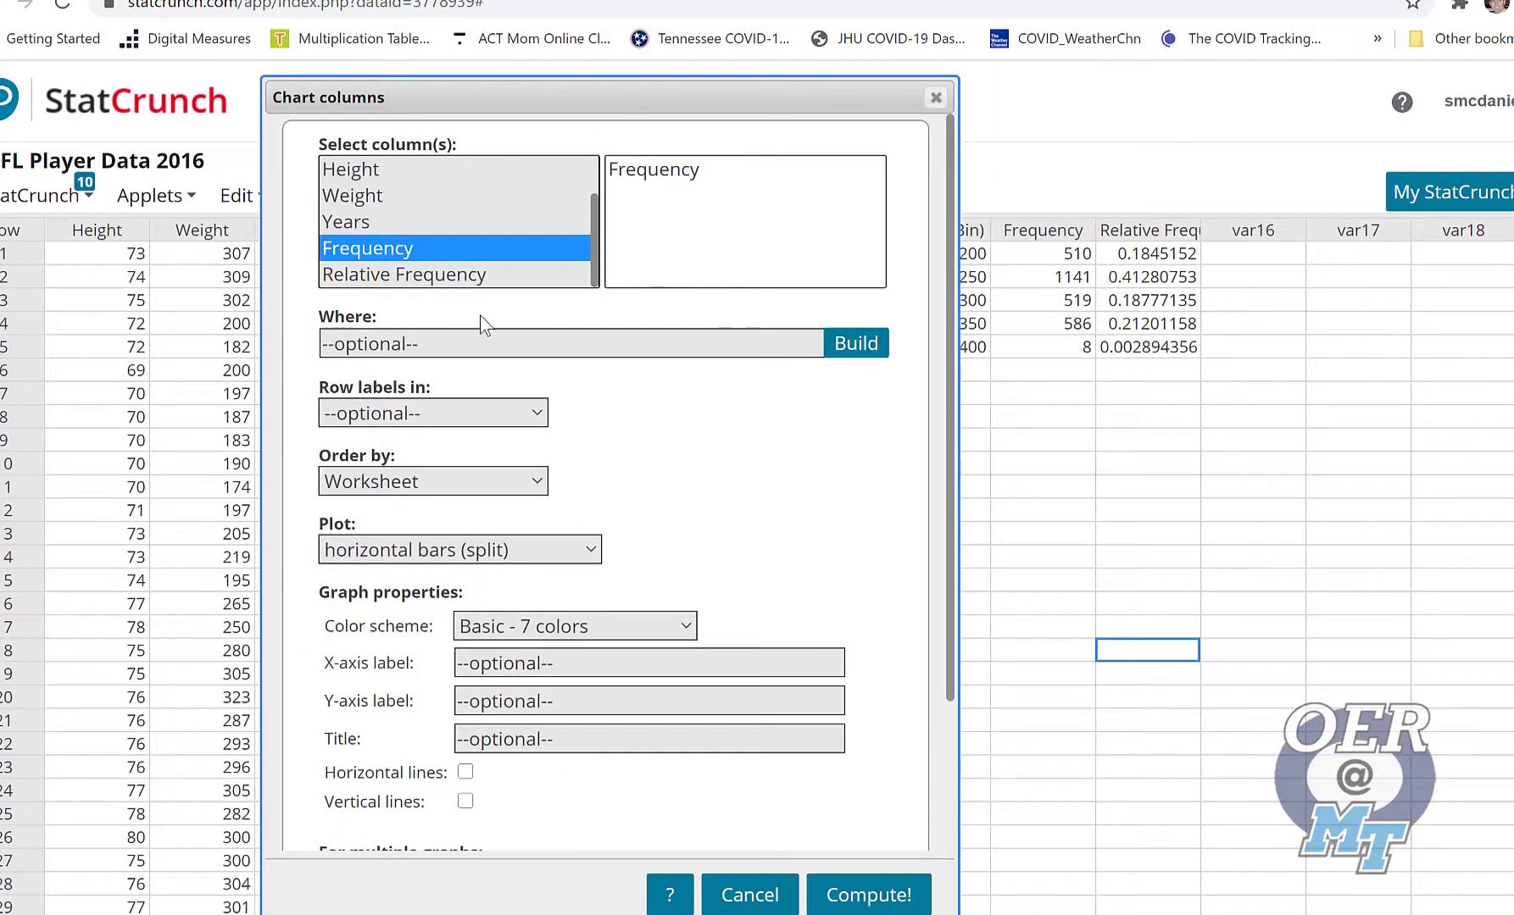
{"action": "left_click", "coordinate": [535, 413]}
{"action": "scroll", "coordinate": [532, 668], "scroll_direction": "down", "scroll_amount": 1}
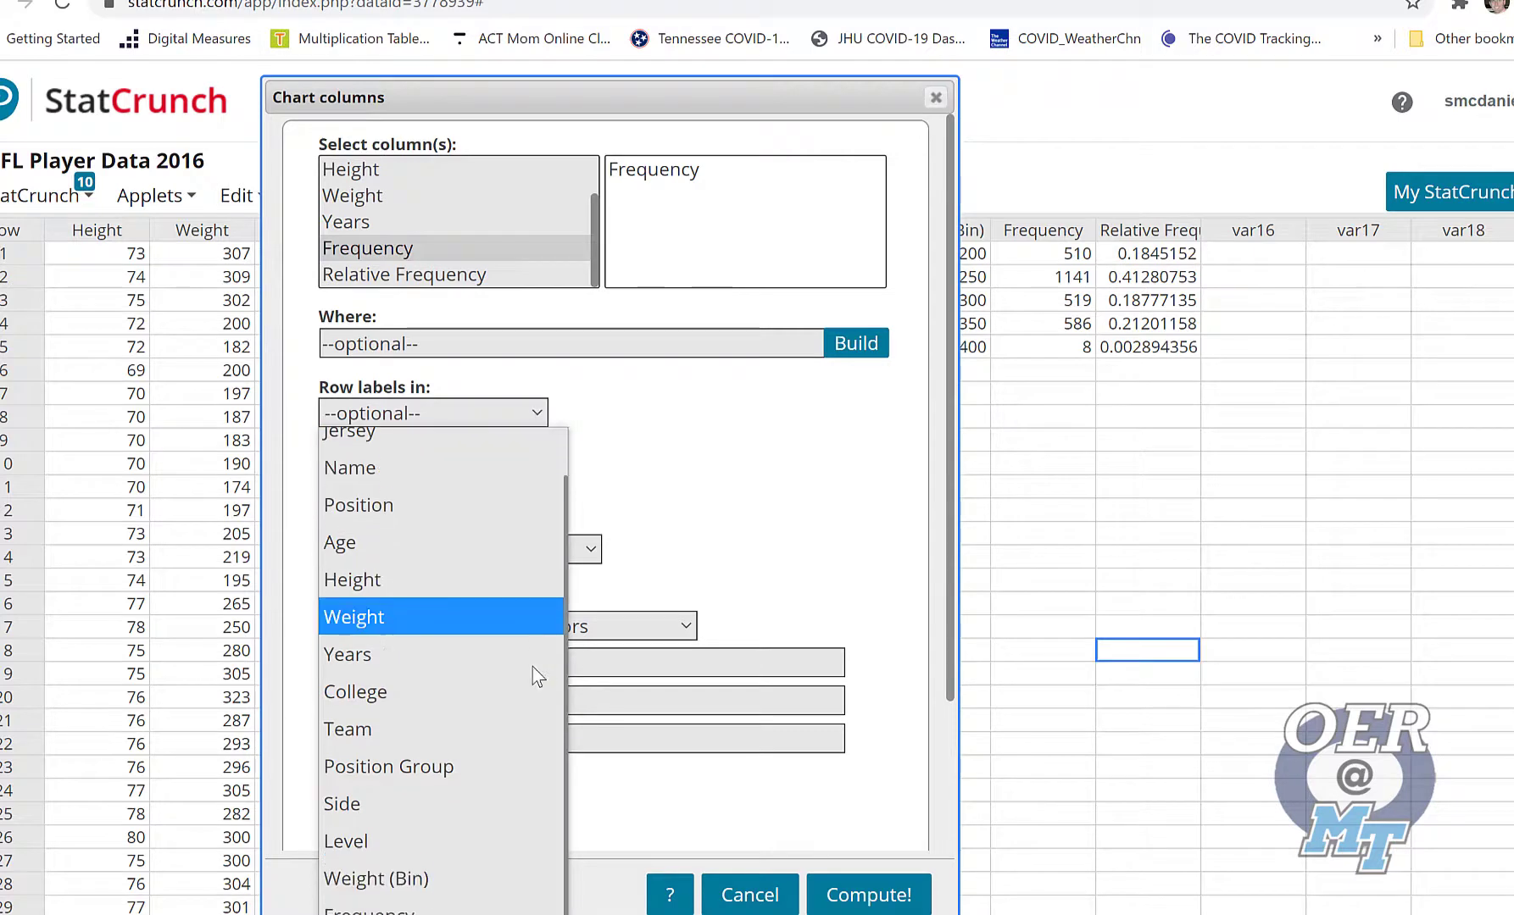
{"action": "left_click", "coordinate": [389, 867]}
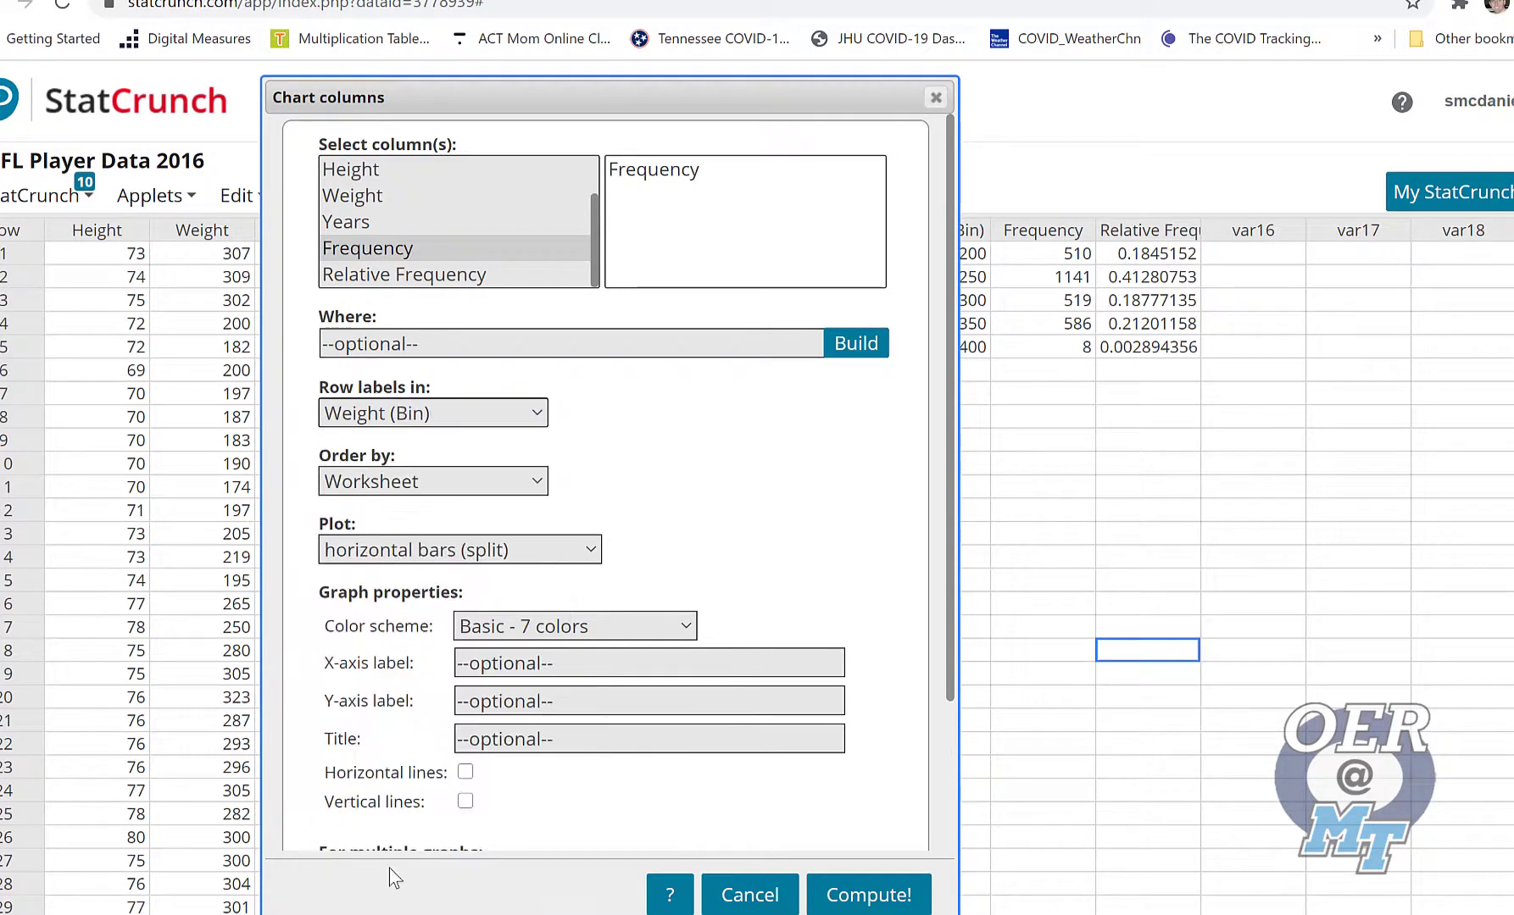
Set the chart's plot style to points with connected lines and compute the graph
{"action": "scroll", "coordinate": [543, 654], "scroll_direction": "down", "scroll_amount": 2}
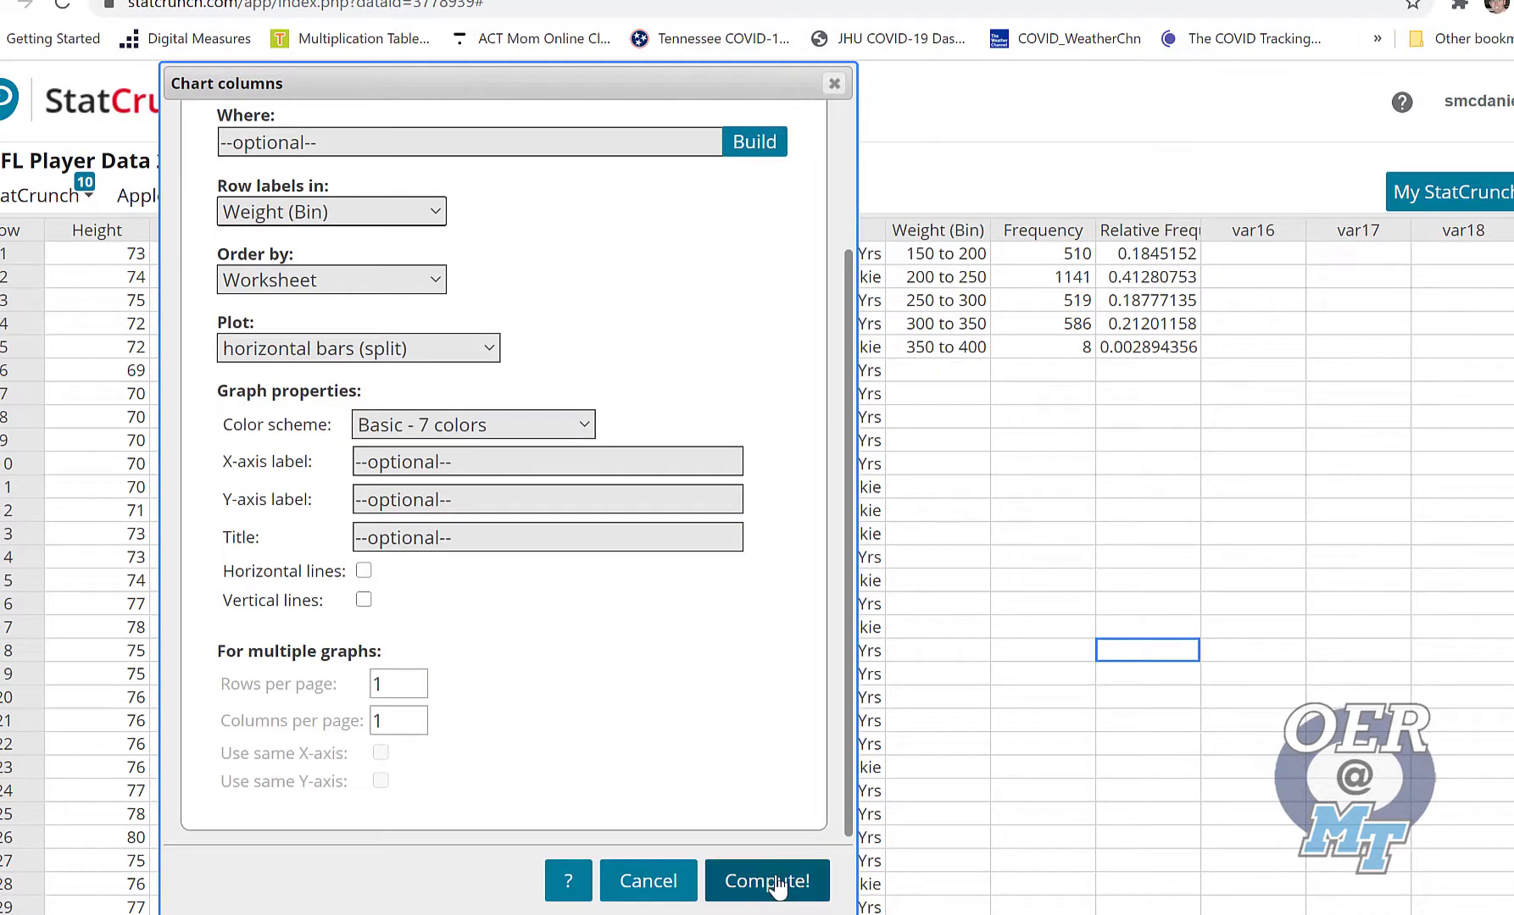
{"action": "left_click", "coordinate": [292, 350]}
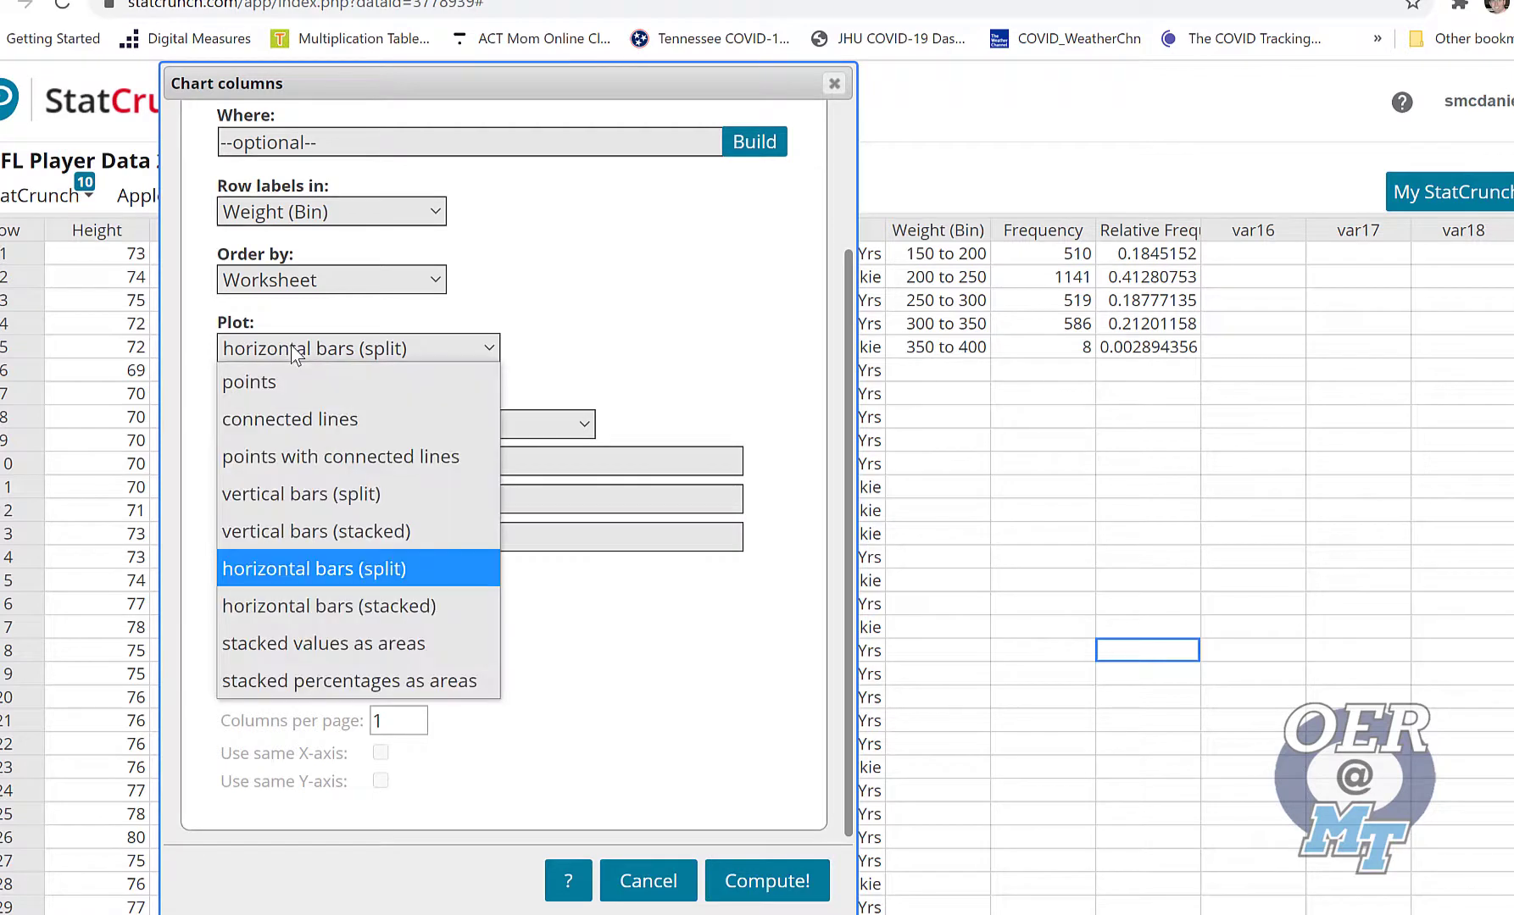
{"action": "left_click", "coordinate": [380, 456]}
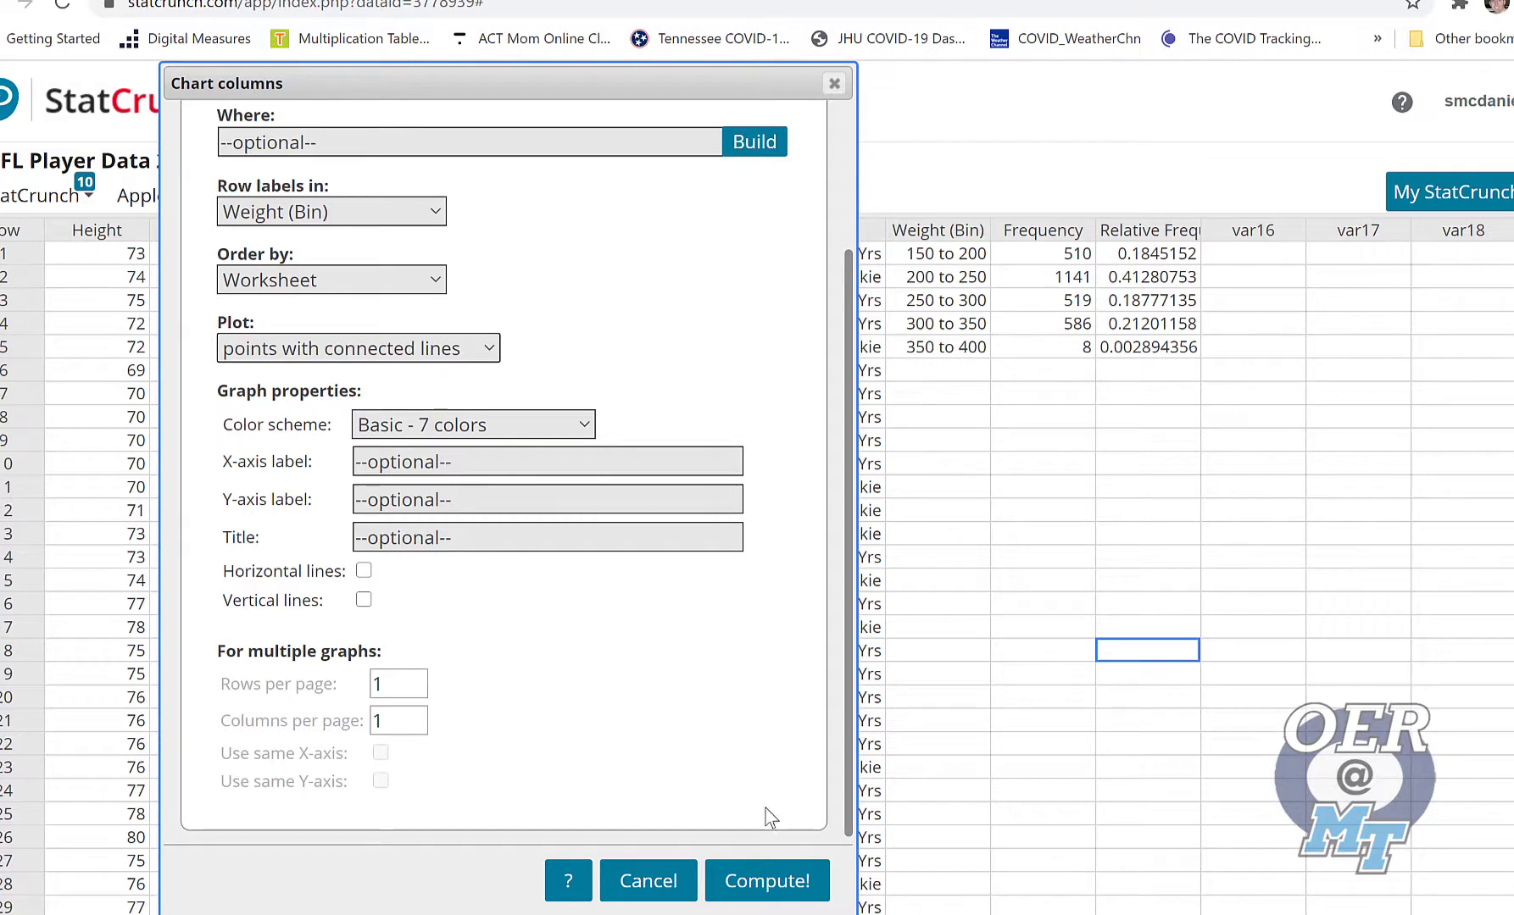
{"action": "left_click", "coordinate": [766, 882]}
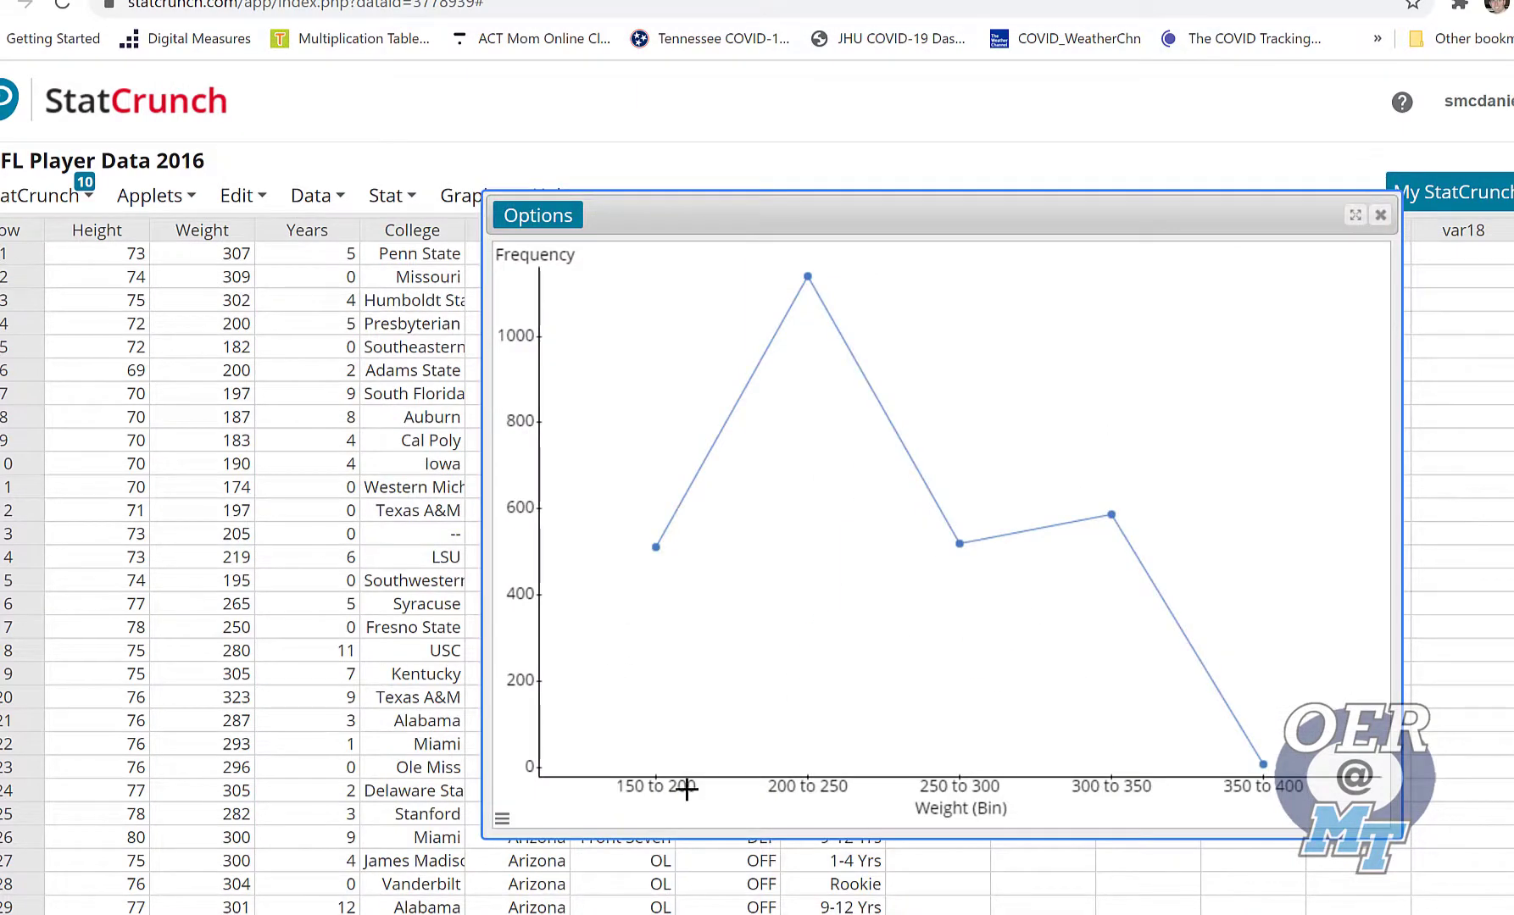
Set the maximum of the frequency chart's Y-axis to 1300
{"action": "mouse_move", "coordinate": [657, 545]}
{"action": "left_click", "coordinate": [503, 820]}
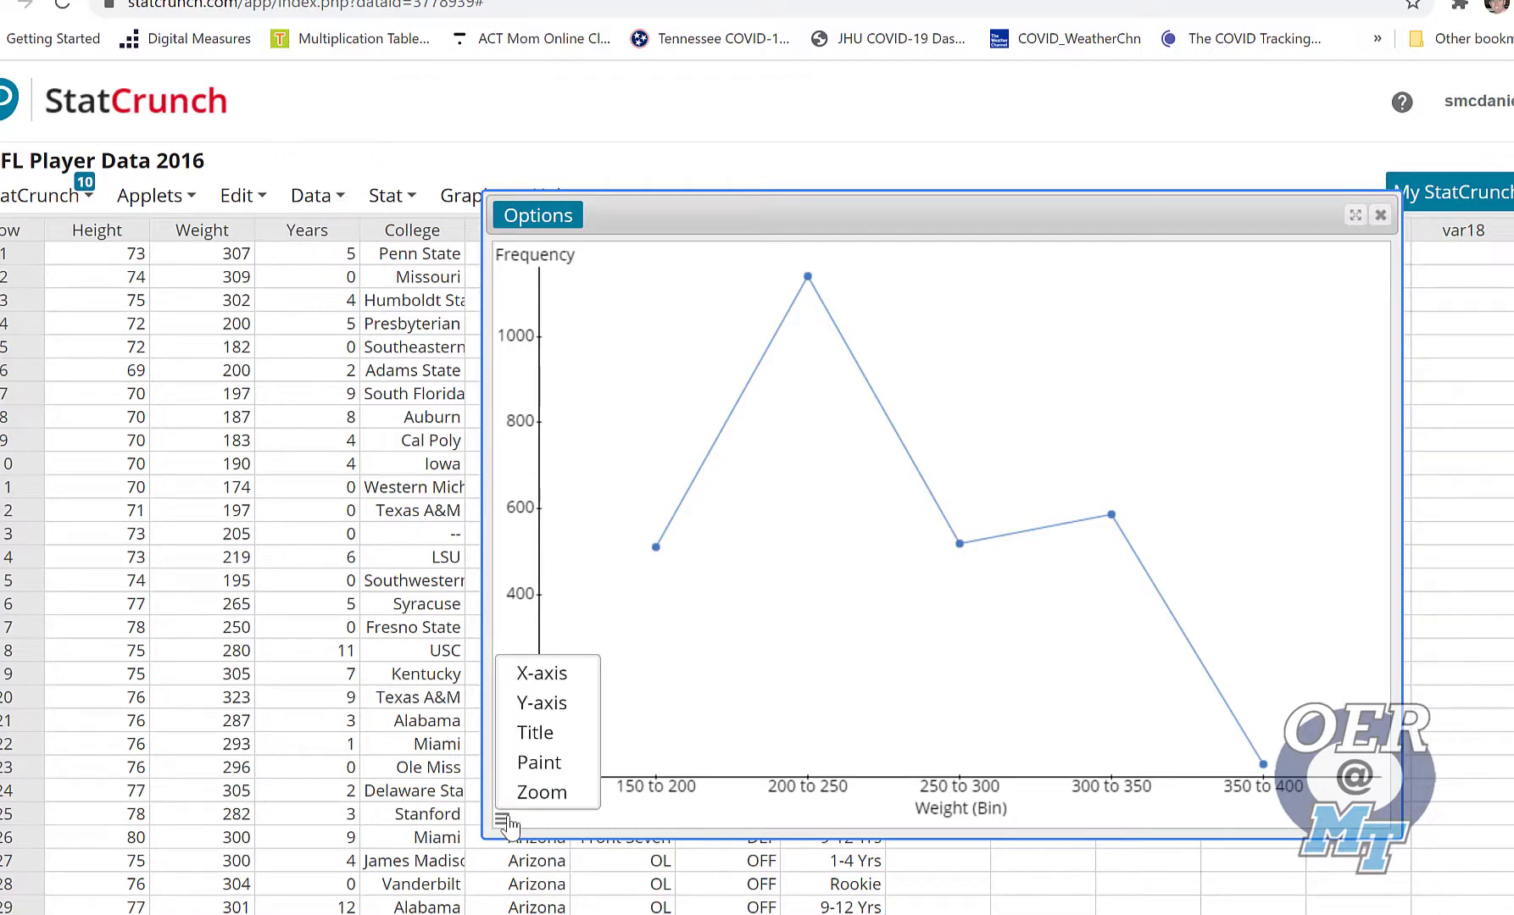
{"action": "left_click", "coordinate": [555, 708]}
{"action": "double_click", "coordinate": [535, 360]}
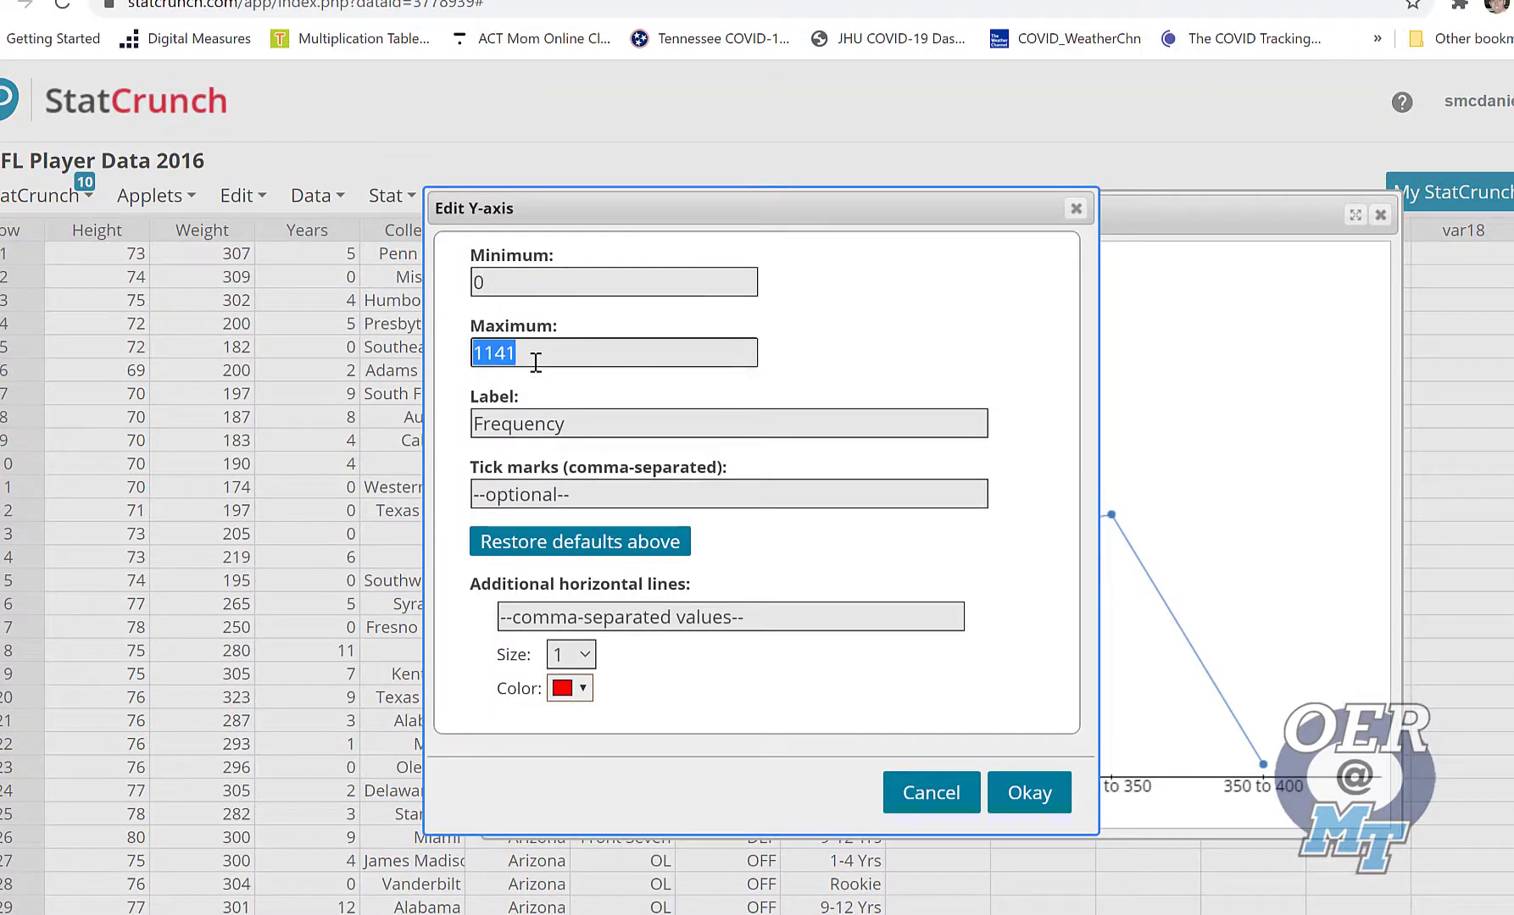
{"action": "type", "text": "1300"}
{"action": "left_click", "coordinate": [1040, 795]}
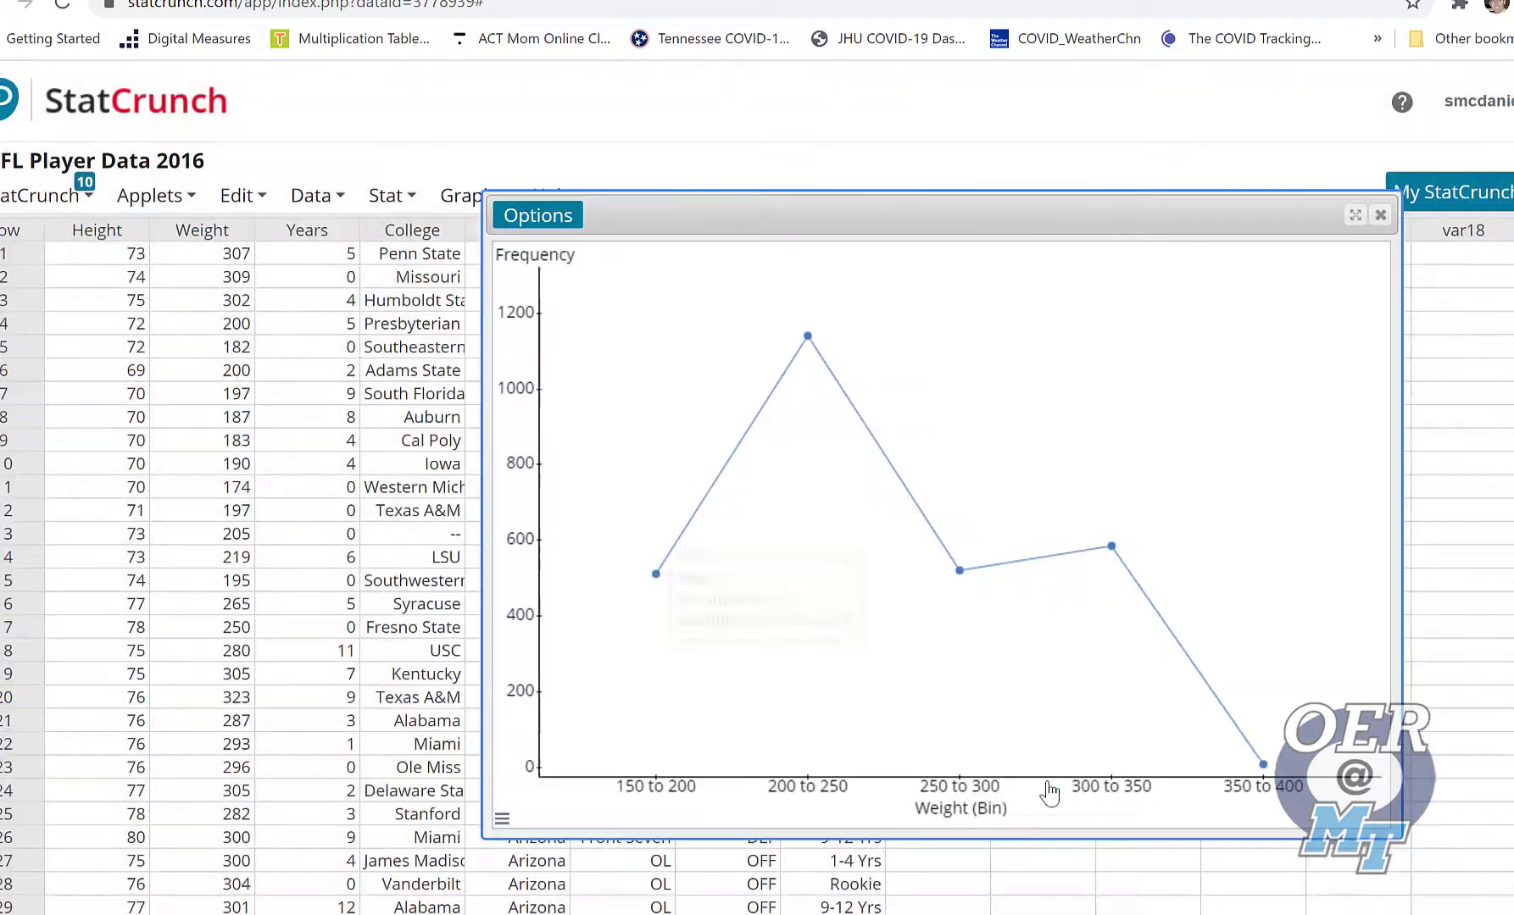
{"action": "mouse_move", "coordinate": [808, 337]}
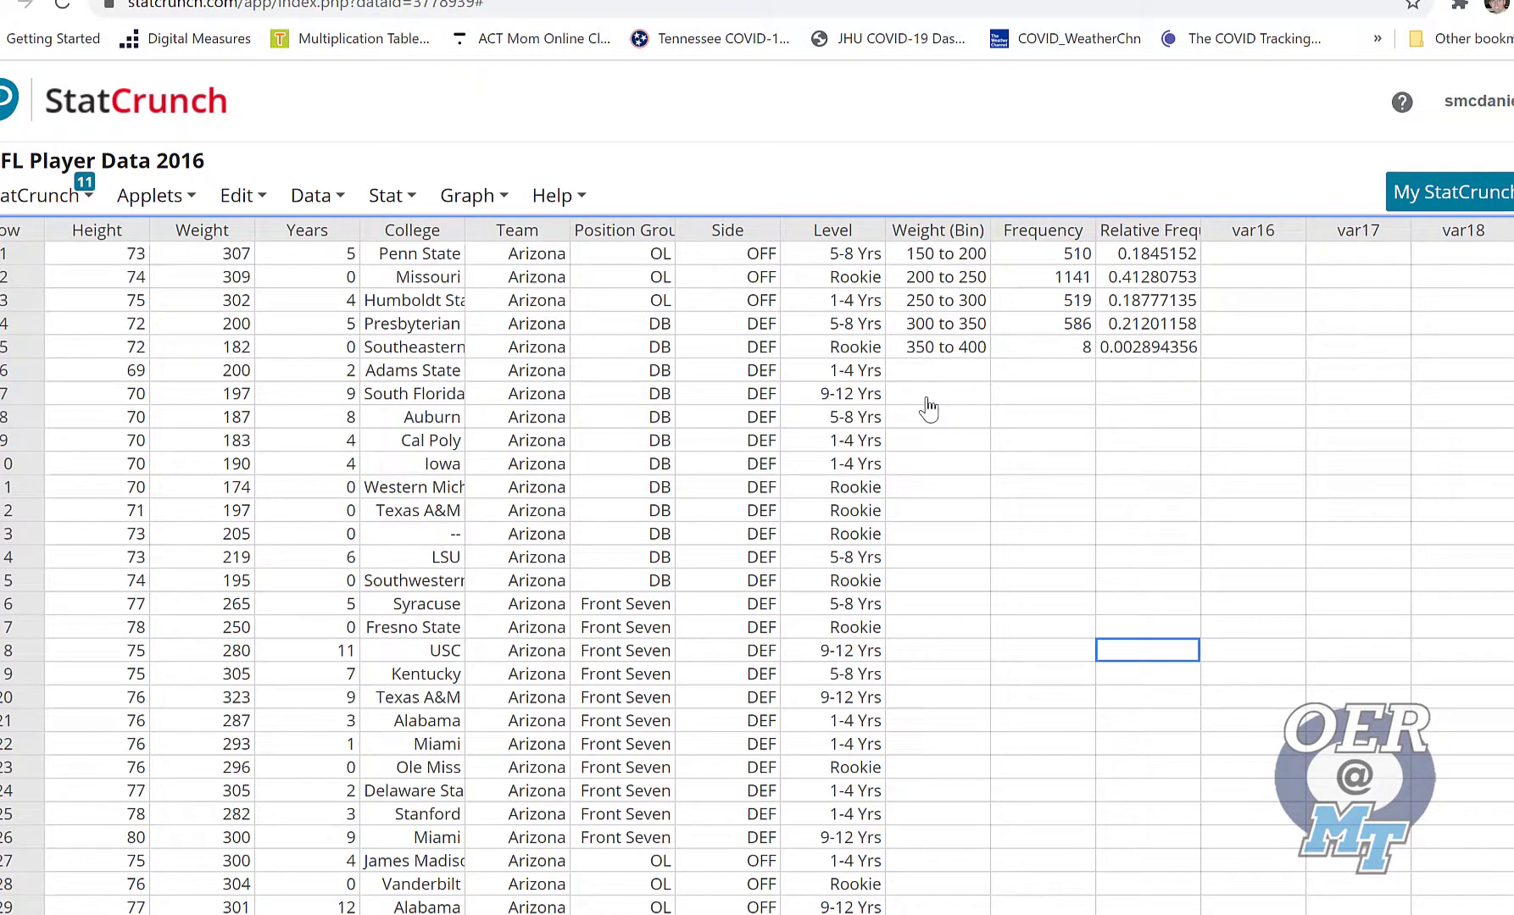
Start binning the Weight column and choose fixed width bins
{"action": "left_click", "coordinate": [330, 203]}
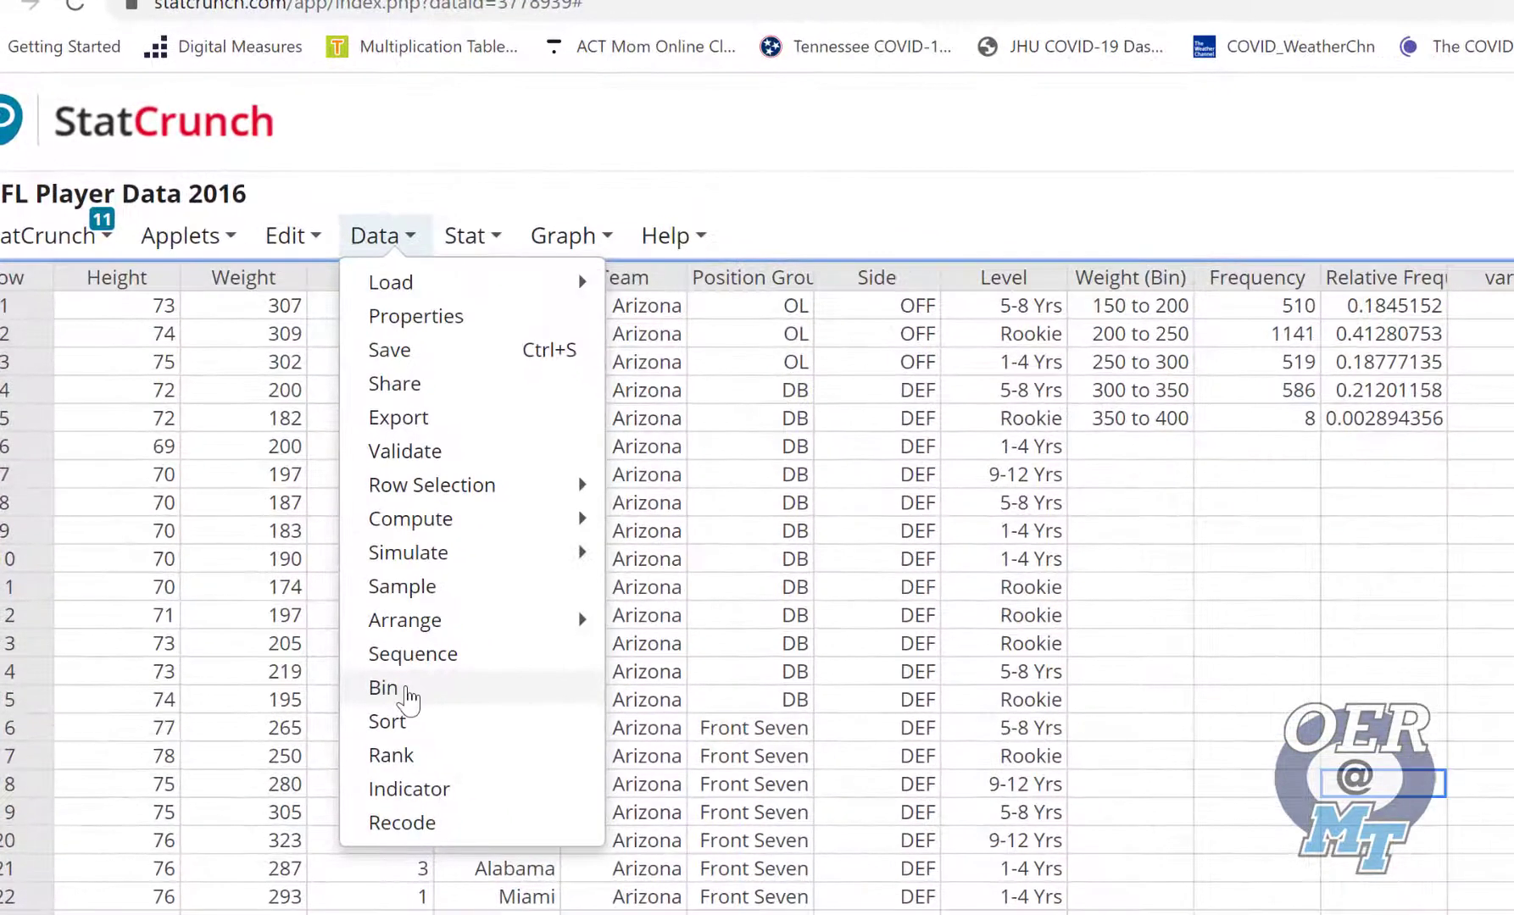
{"action": "left_click", "coordinate": [383, 687]}
{"action": "left_click", "coordinate": [758, 389]}
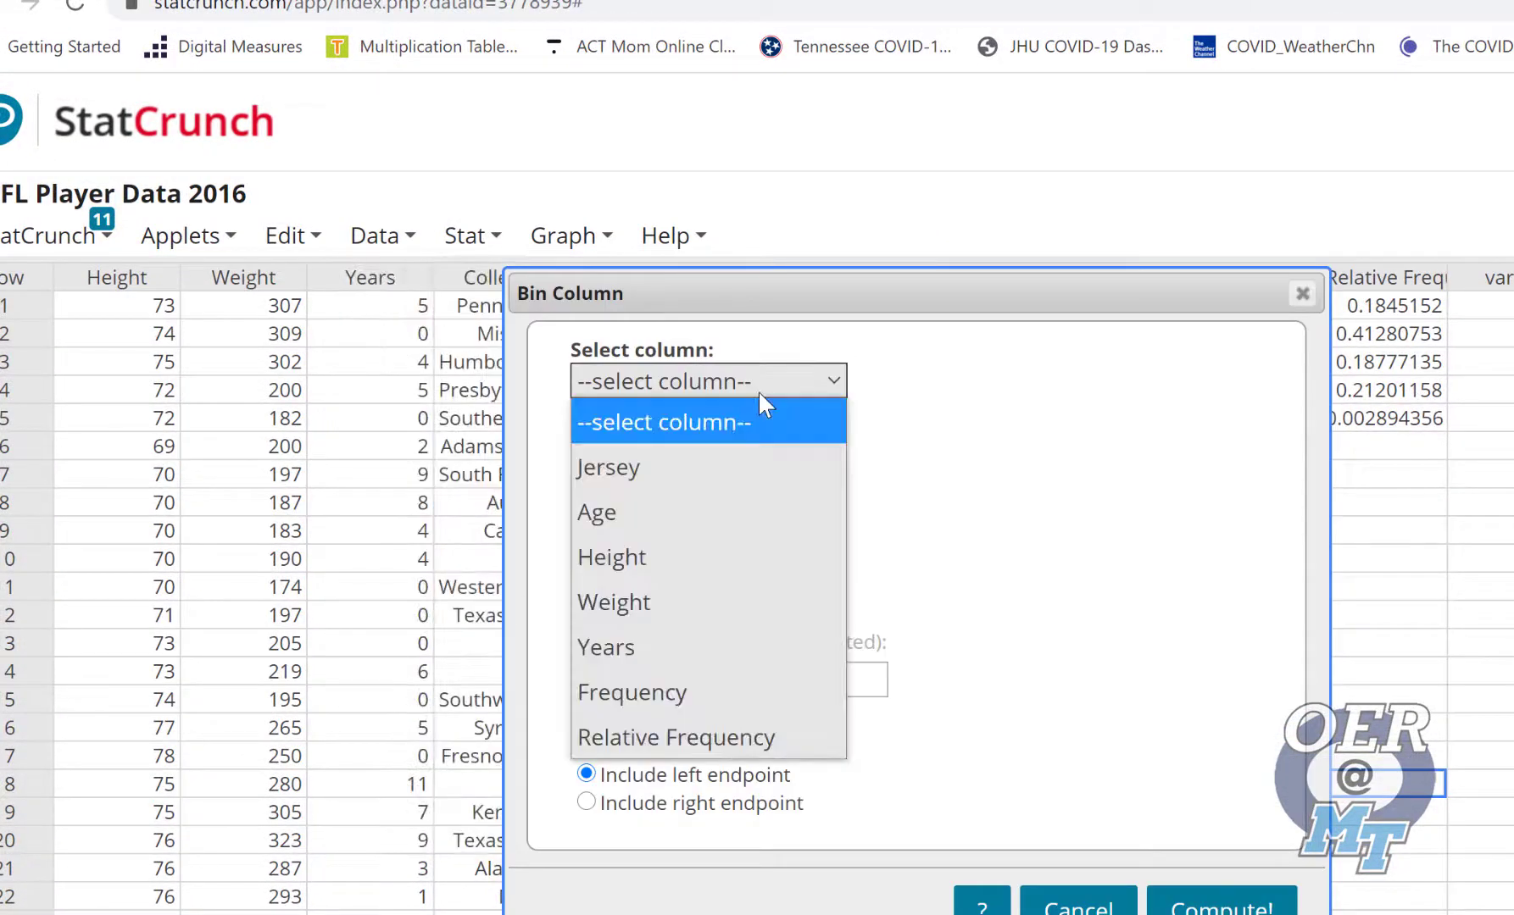
{"action": "left_click", "coordinate": [640, 601]}
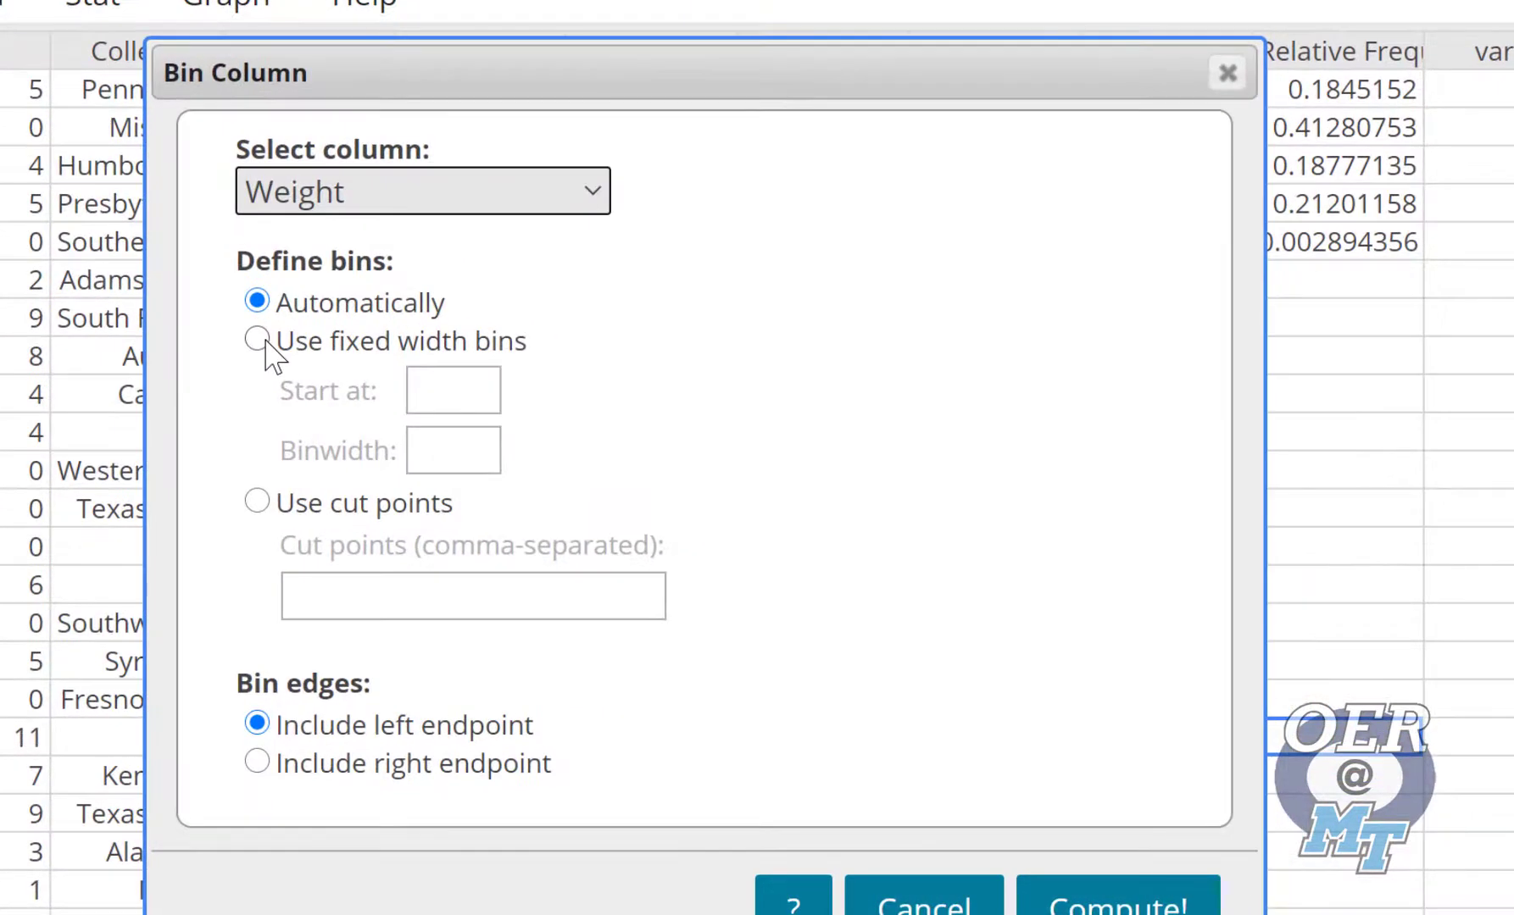
{"action": "left_click", "coordinate": [258, 339]}
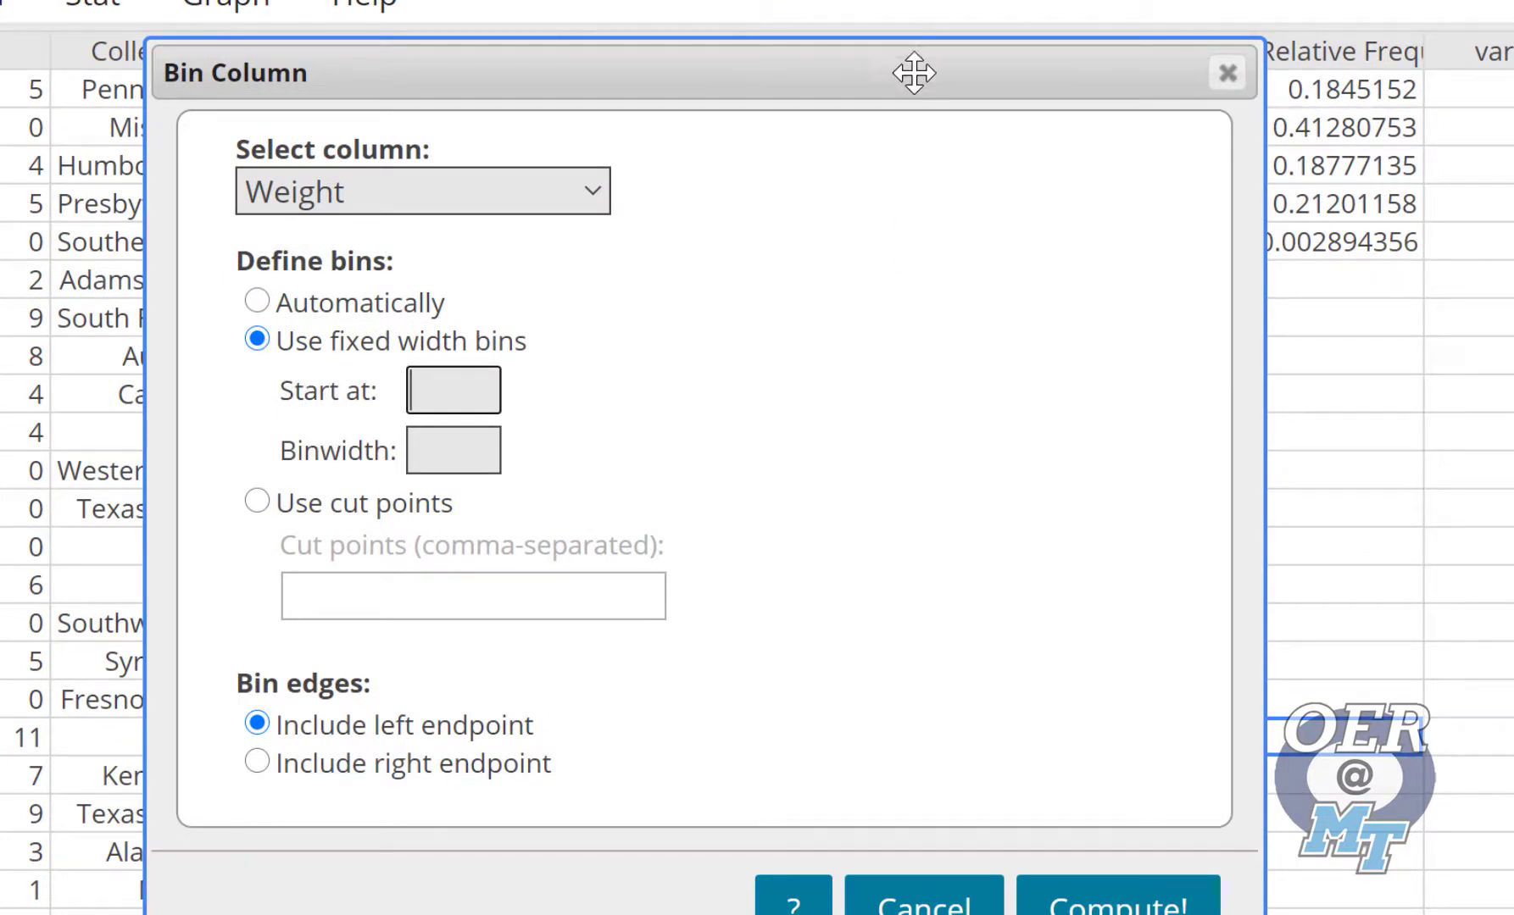
{"action": "left_click_drag", "start_coordinate": [914, 61], "coordinate": [940, 247]}
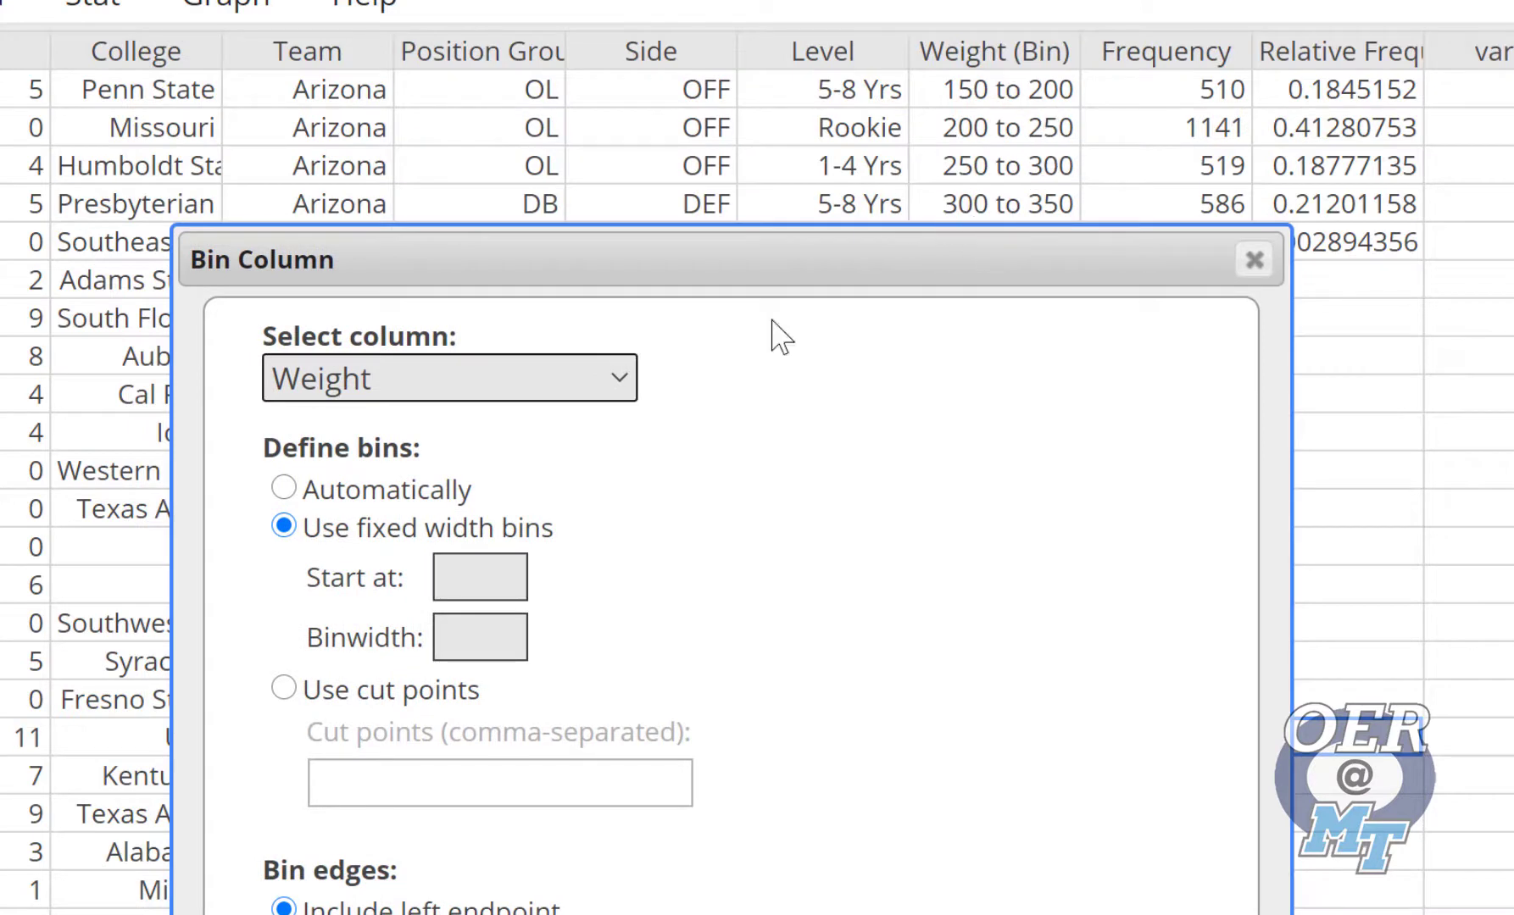
Start the Weight bins at 150 with a binwidth of 25 and compute the binned column
{"action": "left_click", "coordinate": [474, 568]}
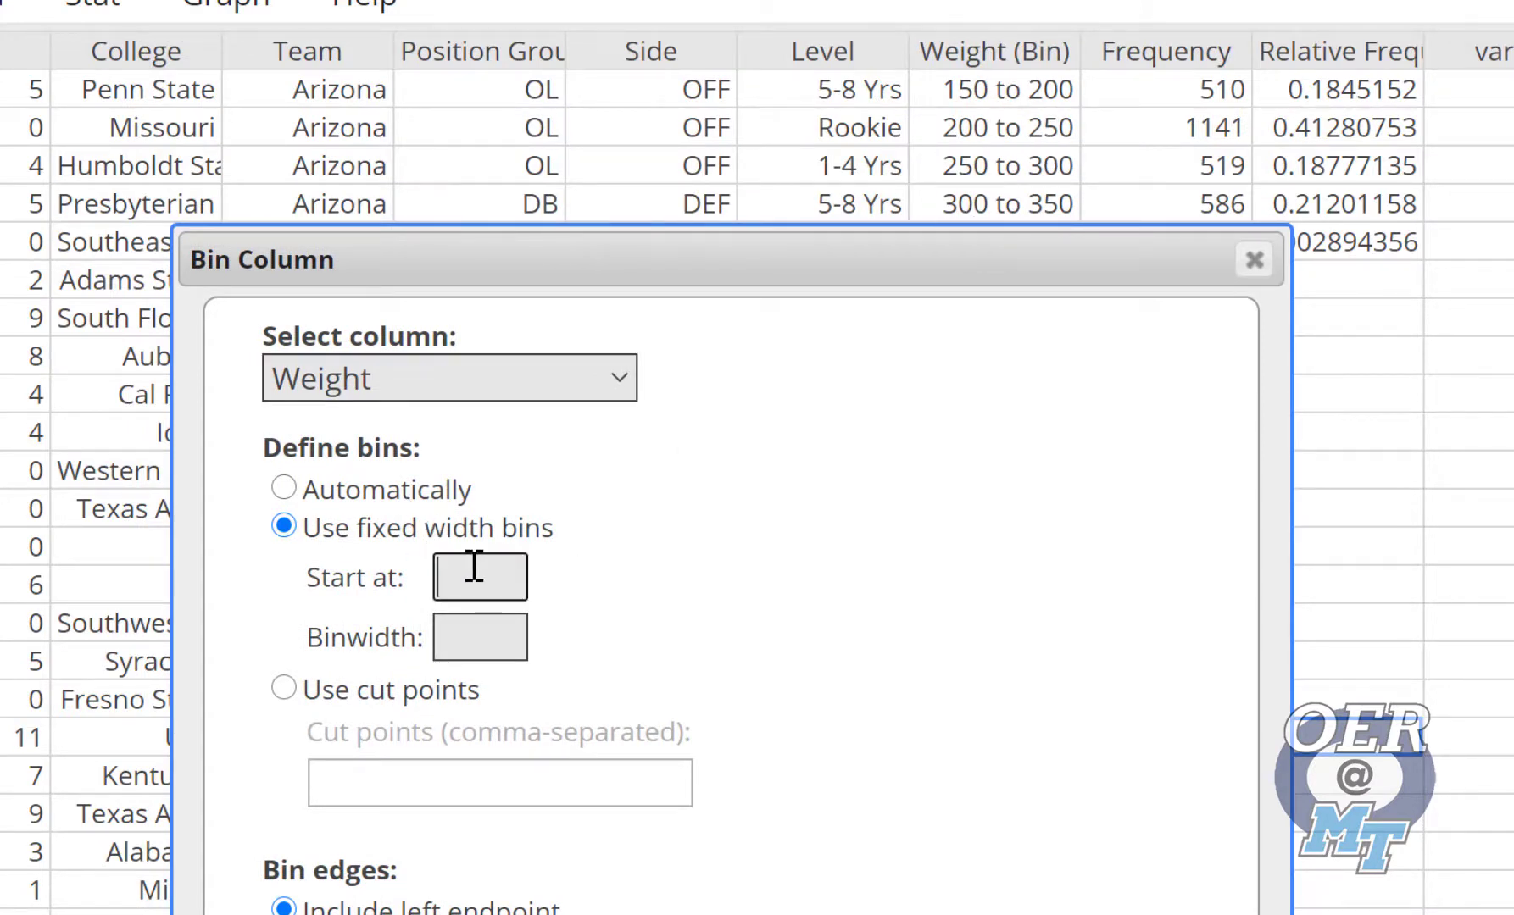
{"action": "type", "text": "150"}
{"action": "left_click", "coordinate": [492, 646]}
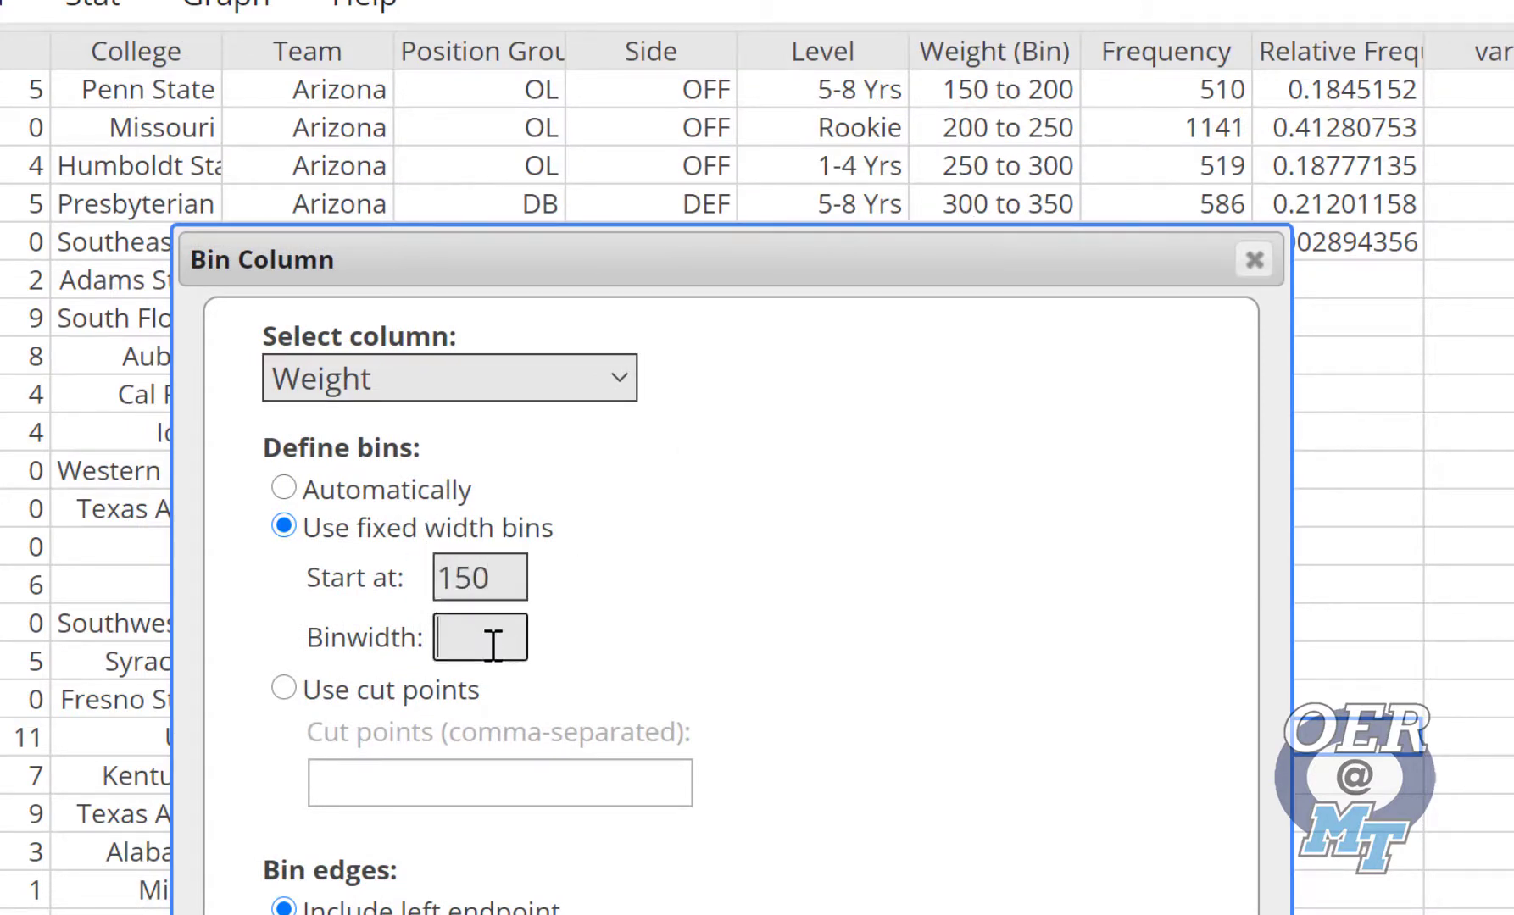
{"action": "type", "text": "25"}
{"action": "left_click", "coordinate": [910, 693]}
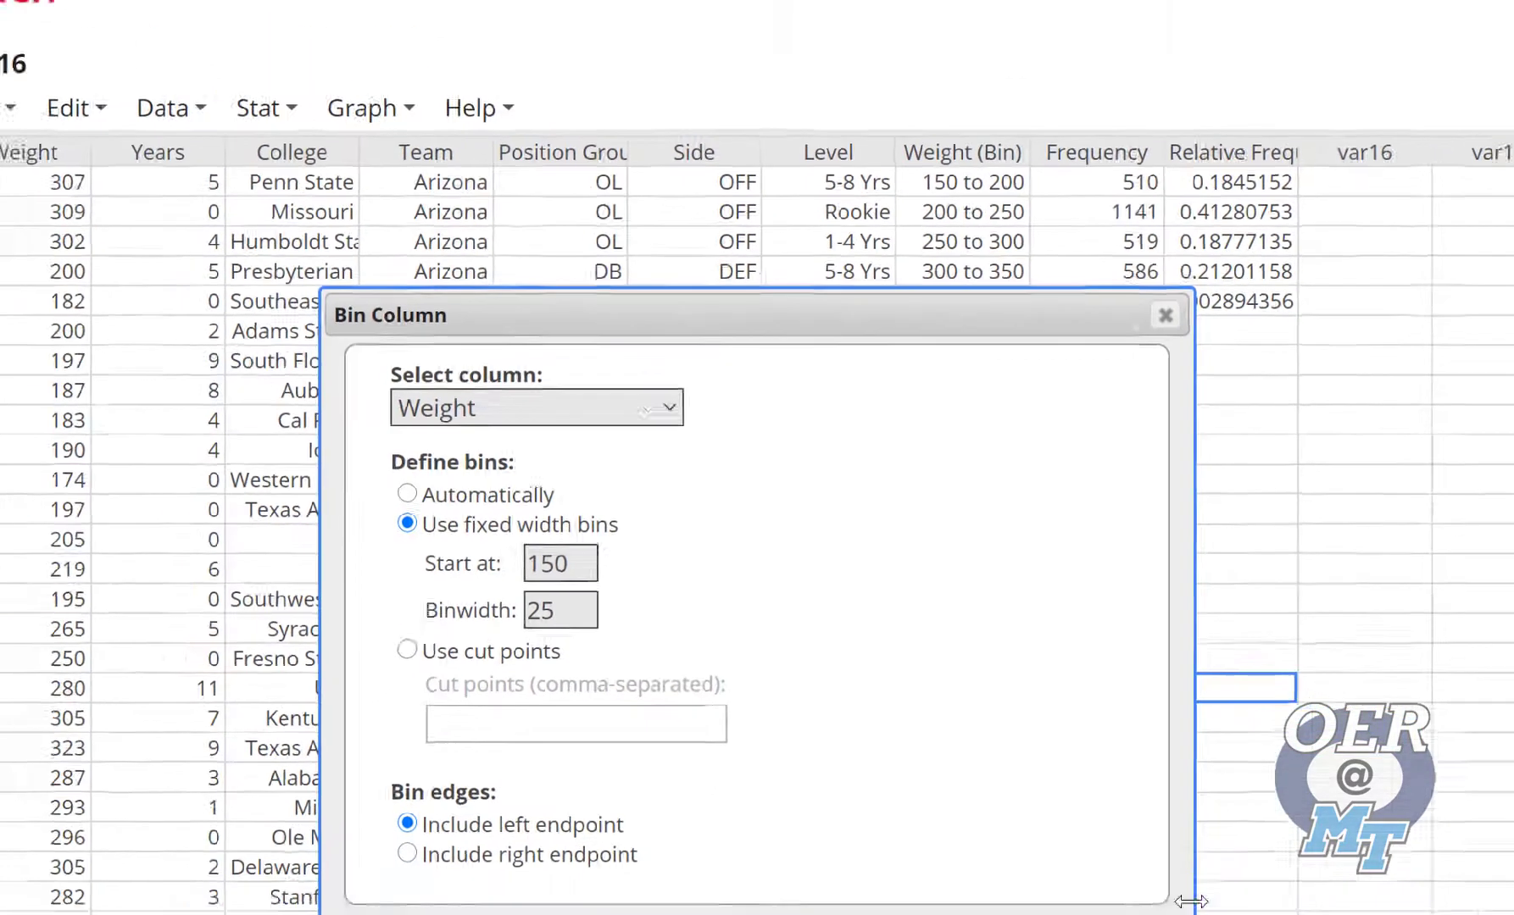
{"action": "left_click", "coordinate": [1131, 911]}
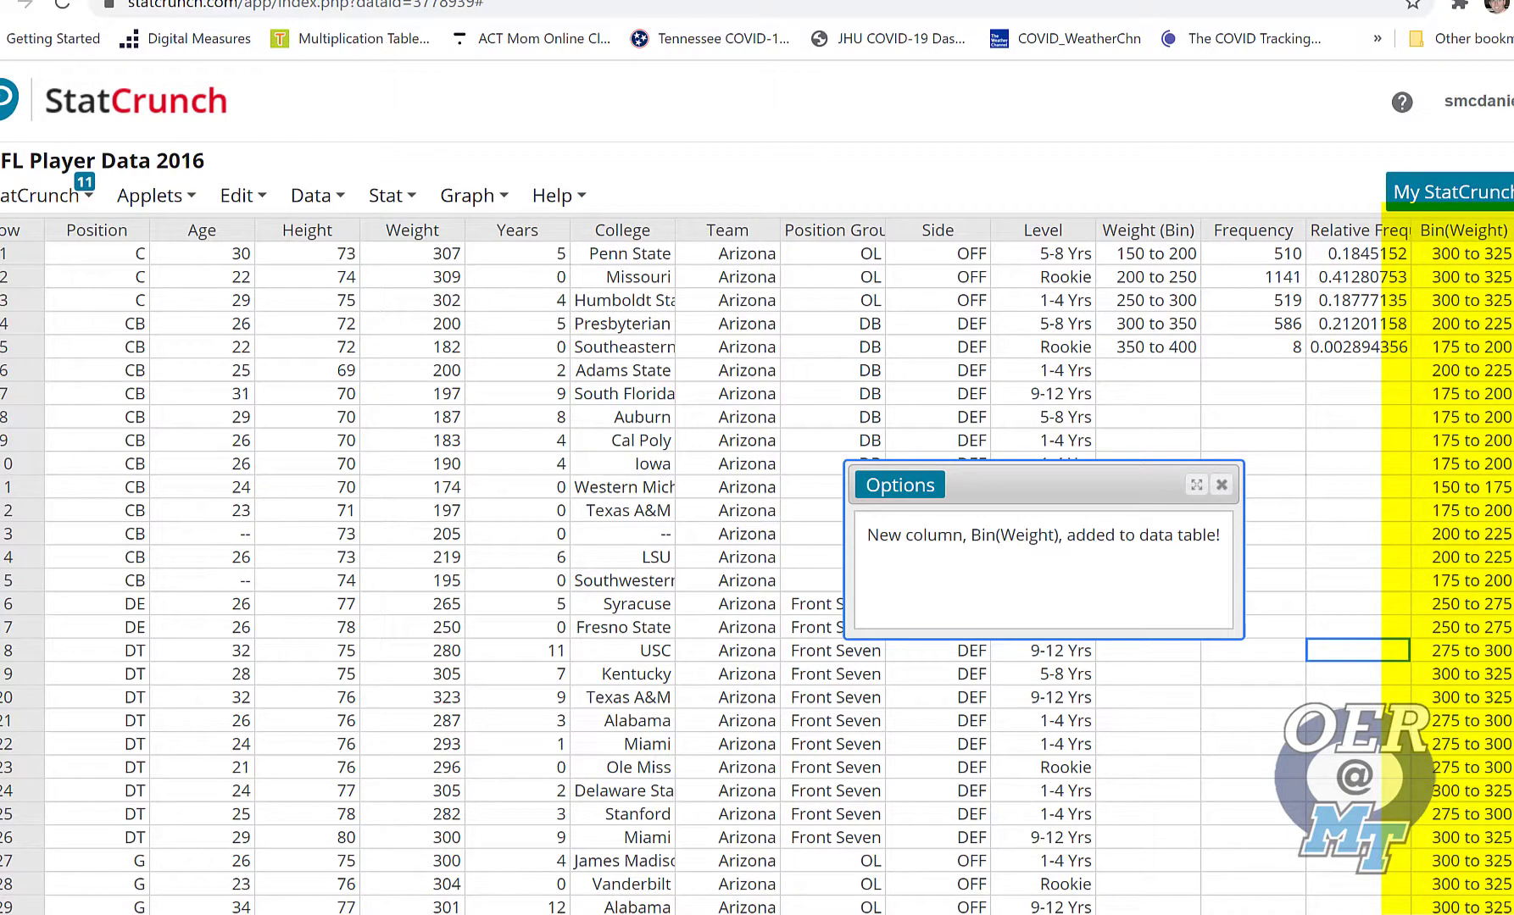
Rename the Bin(Weight) column by adding 25 directly after "Weight"
{"action": "scroll", "coordinate": [757, 559], "scroll_direction": "right", "scroll_amount": 10}
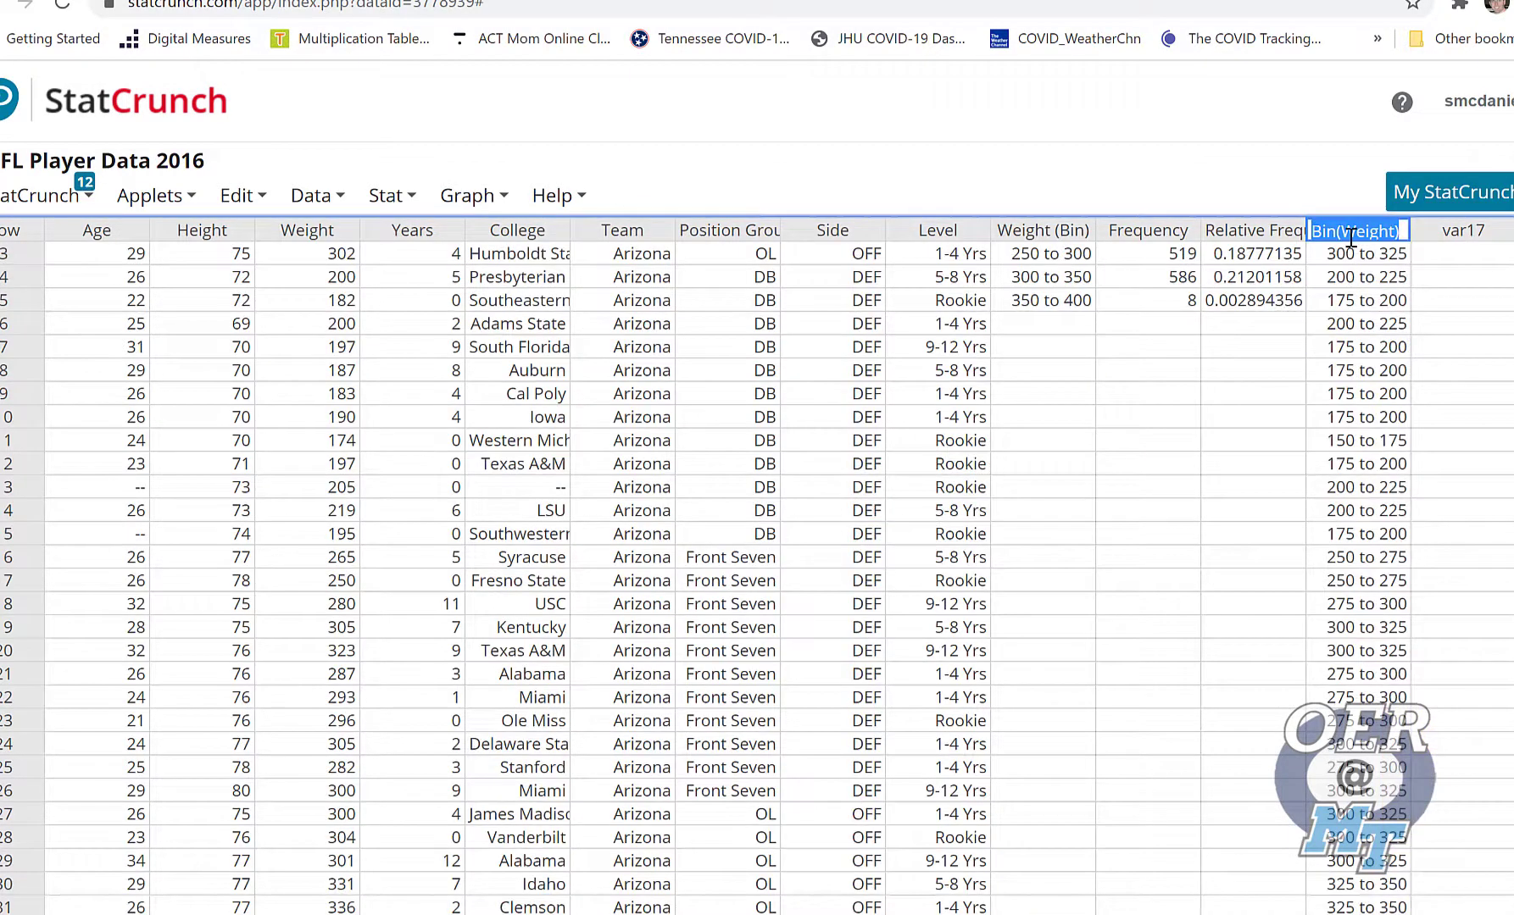
{"action": "left_click", "coordinate": [1364, 231]}
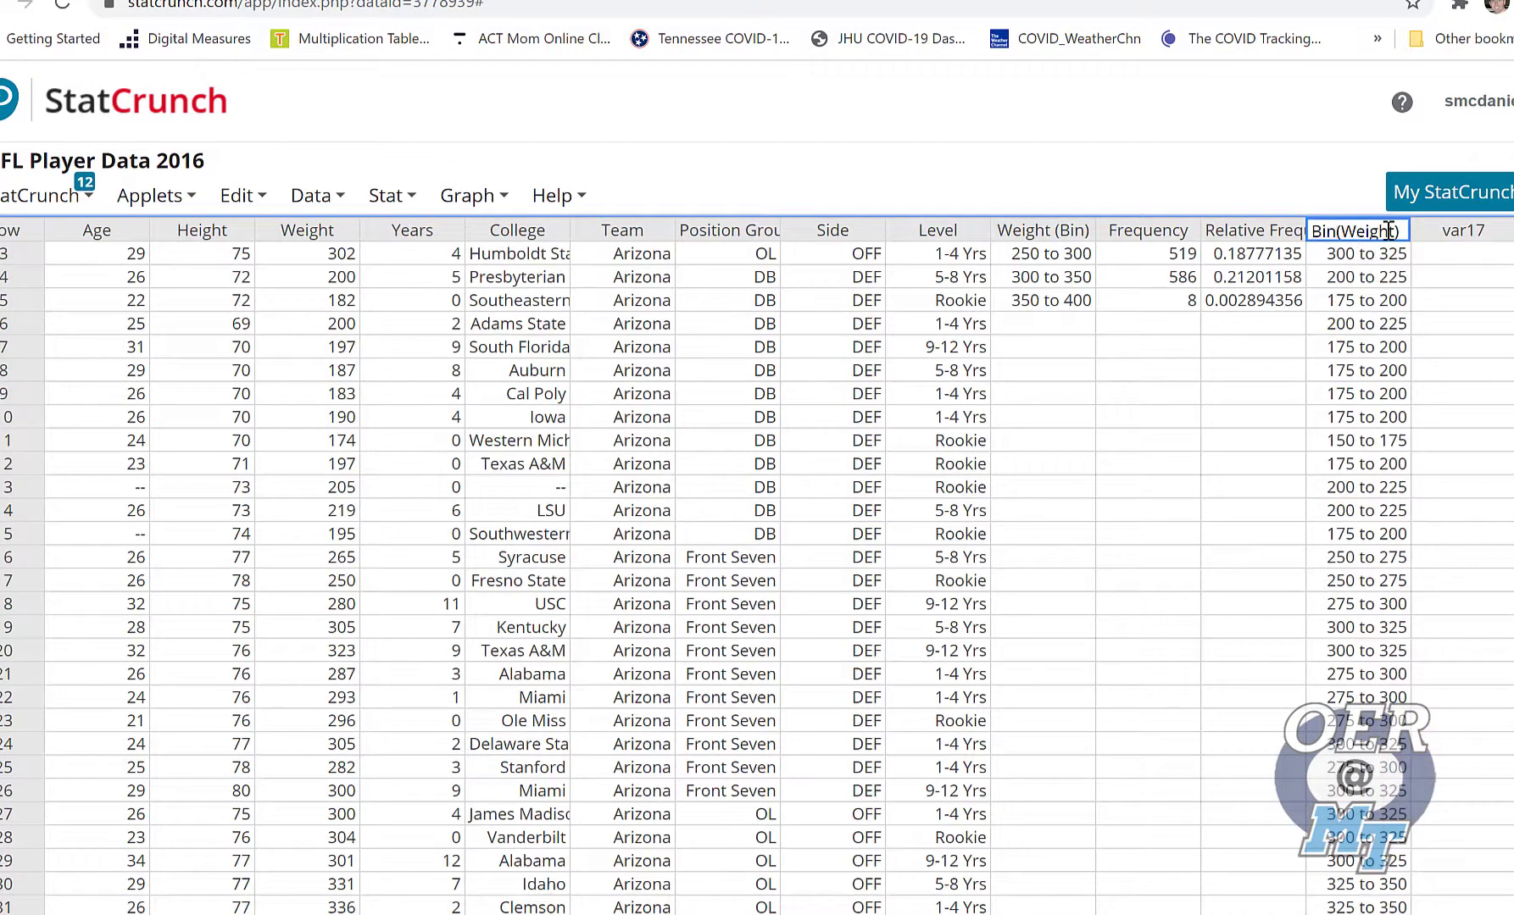
{"action": "left_click", "coordinate": [1391, 229]}
{"action": "type", "text": "25"}
{"action": "key", "text": "Return"}
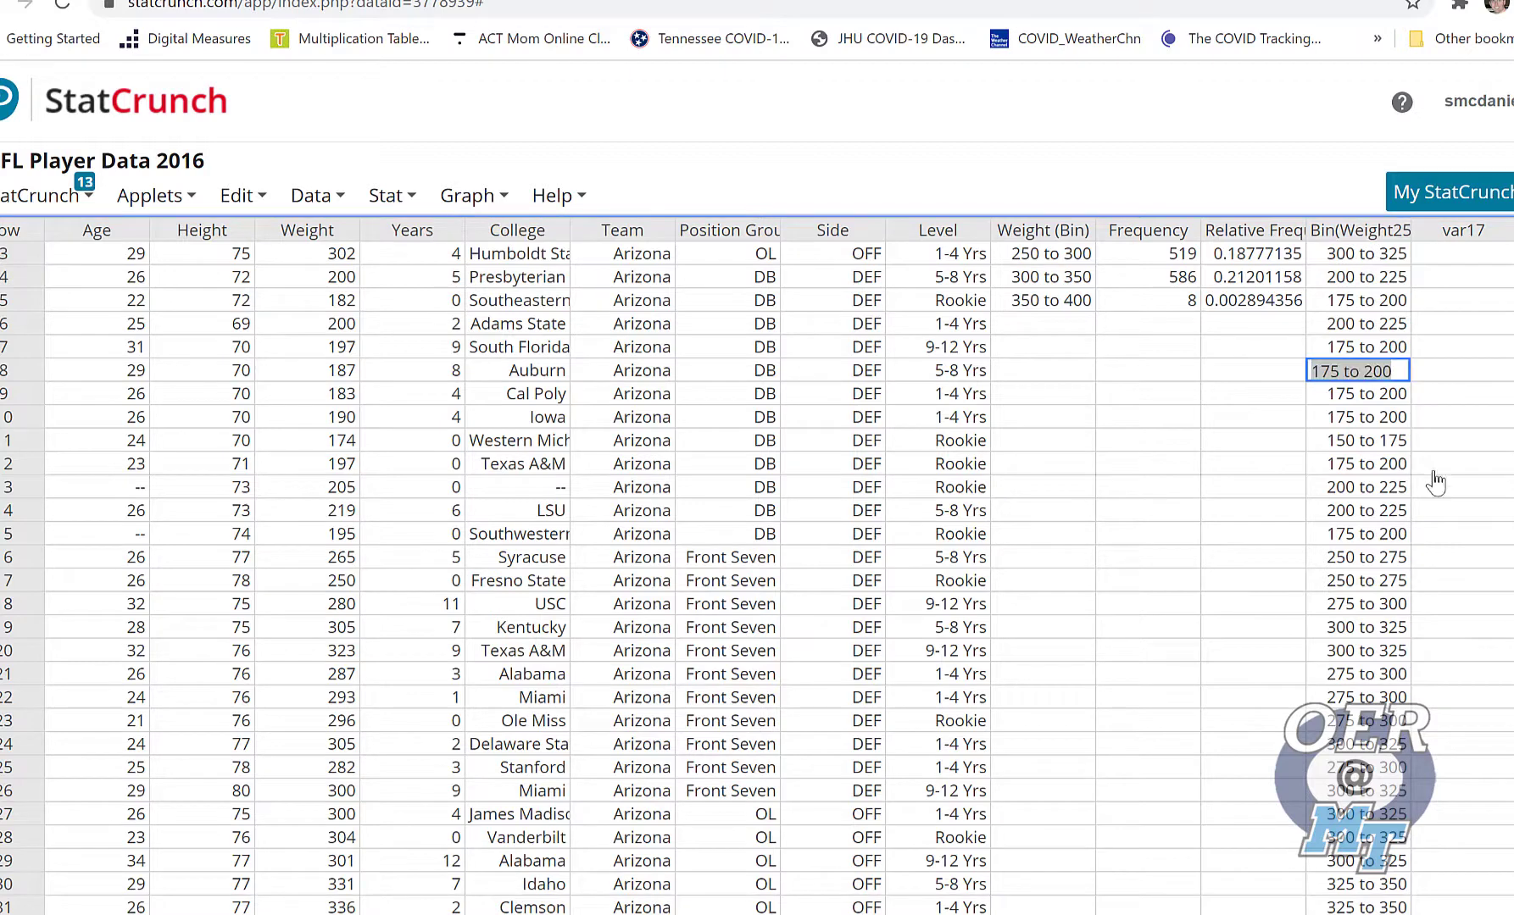
Compute a frequency table of the Bin(Weight25) column with frequency and relative frequency, storing the output in the data table
{"action": "left_click", "coordinate": [1459, 336]}
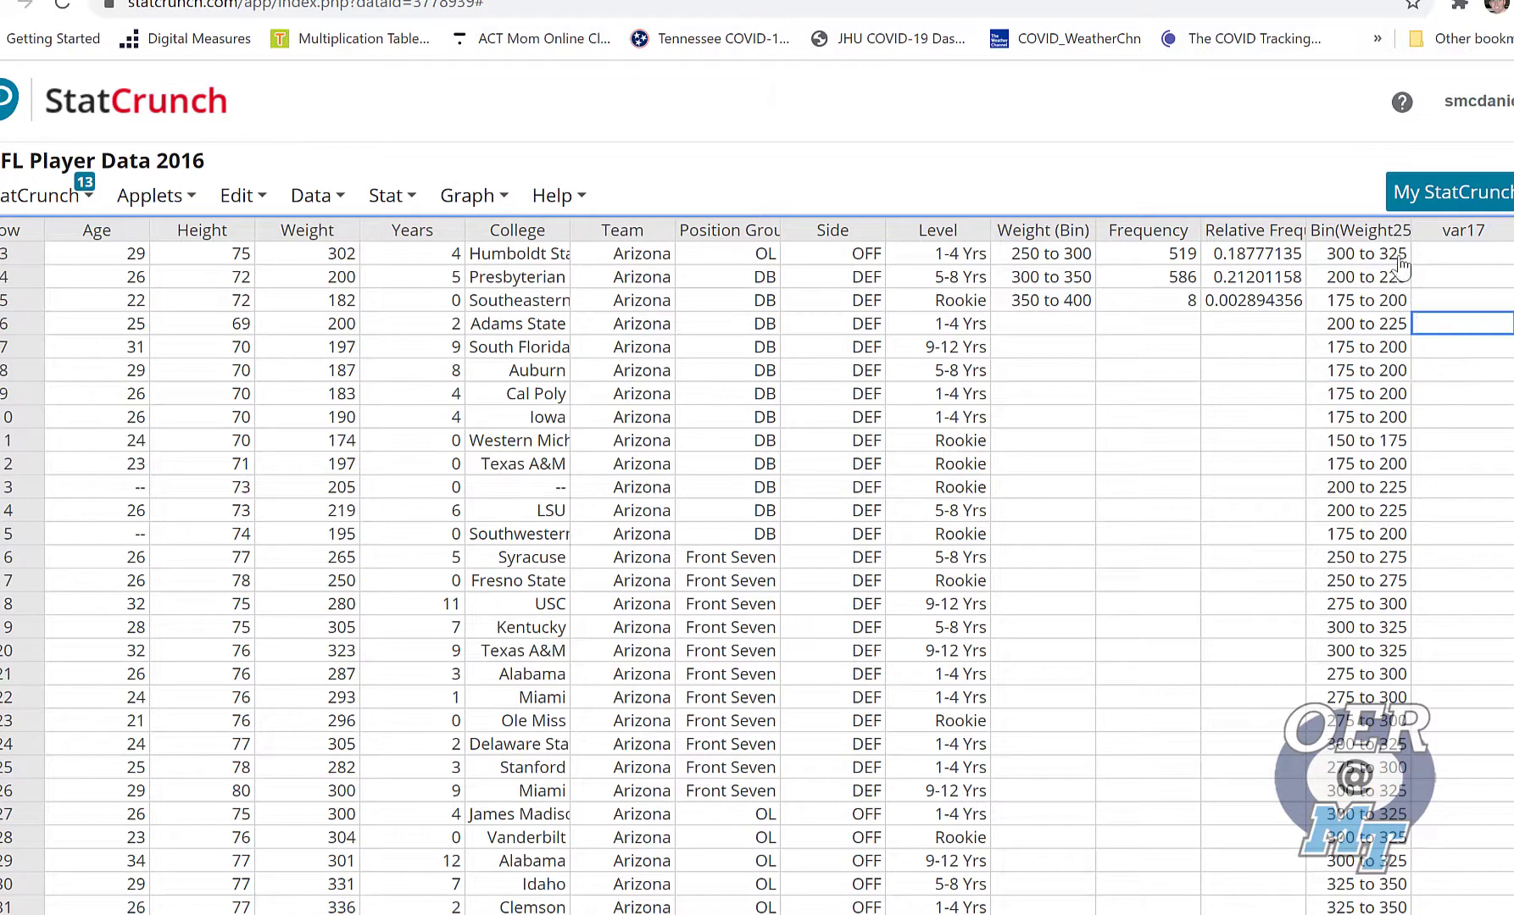
{"action": "left_click", "coordinate": [391, 197]}
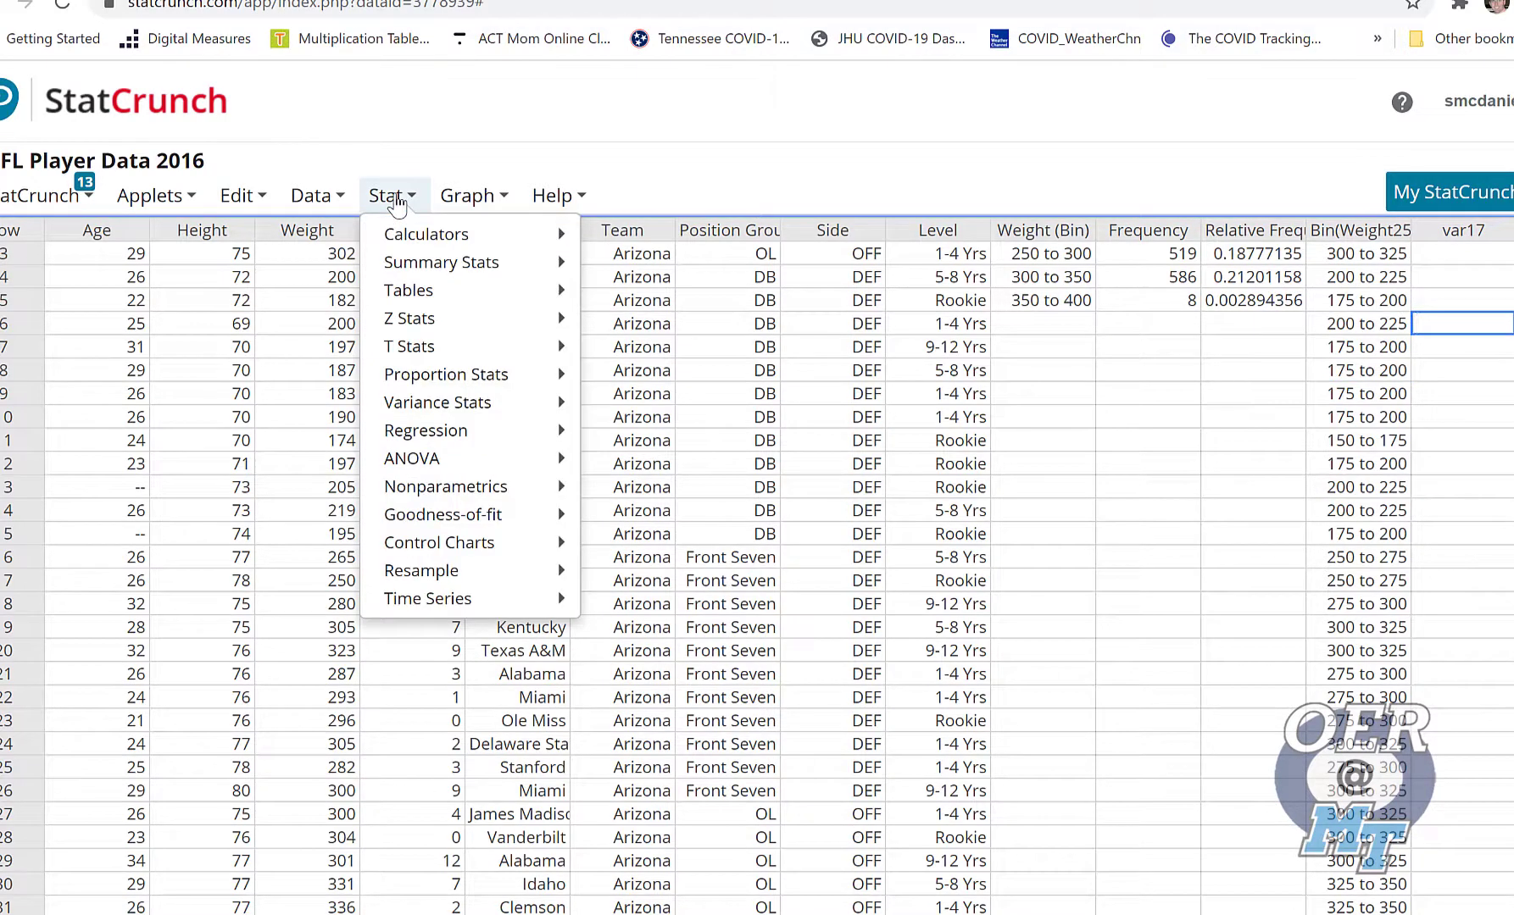
{"action": "mouse_move", "coordinate": [558, 290]}
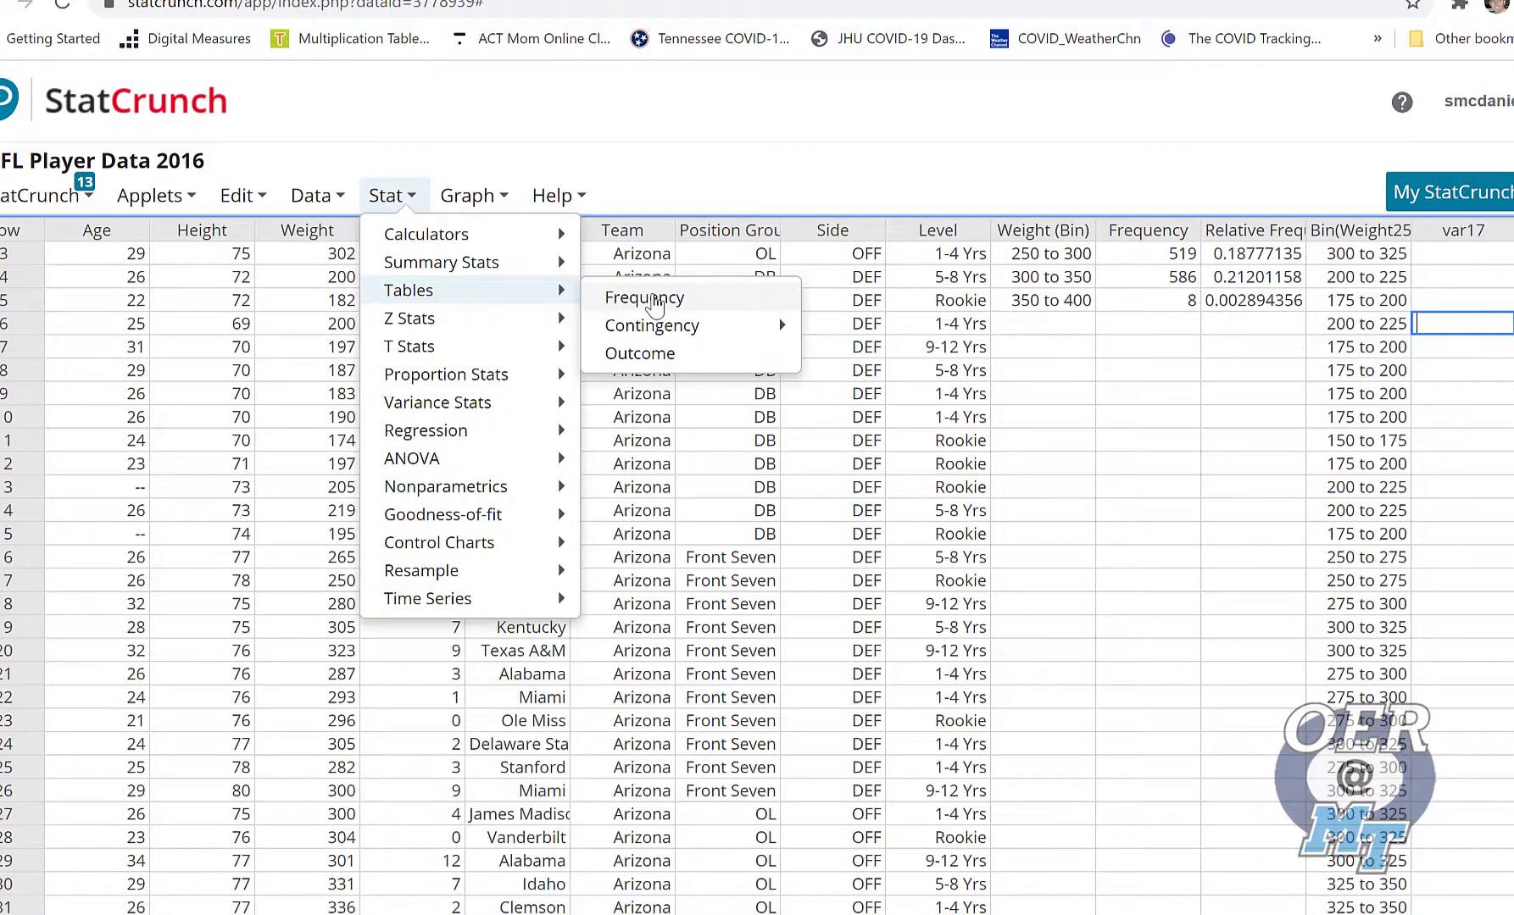
{"action": "left_click", "coordinate": [644, 298]}
{"action": "scroll", "coordinate": [653, 288], "scroll_direction": "down", "scroll_amount": 4}
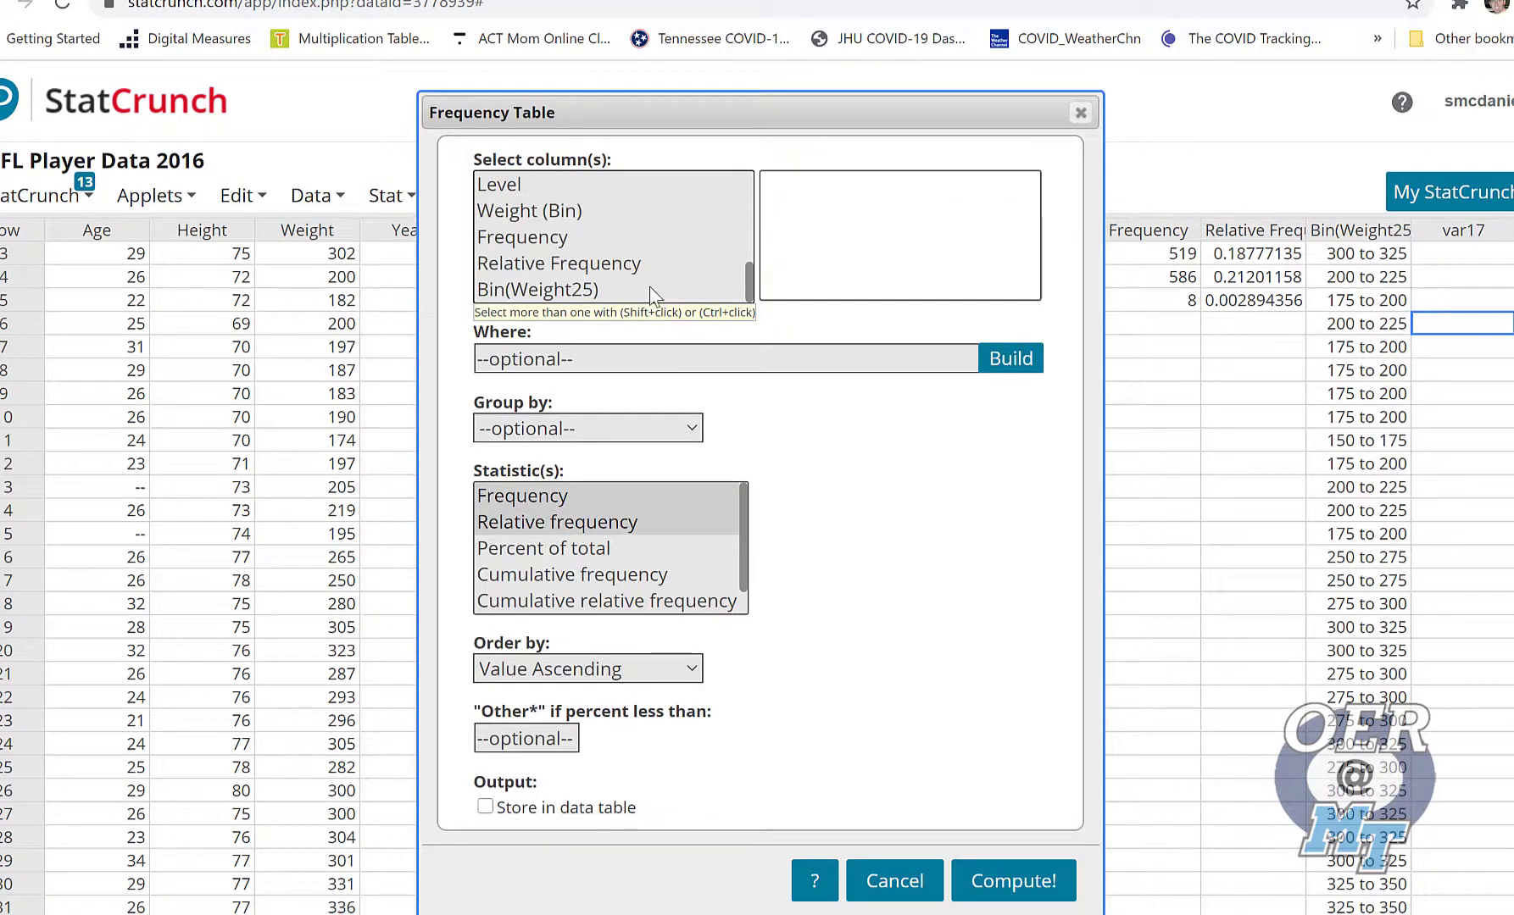
{"action": "left_click", "coordinate": [557, 291]}
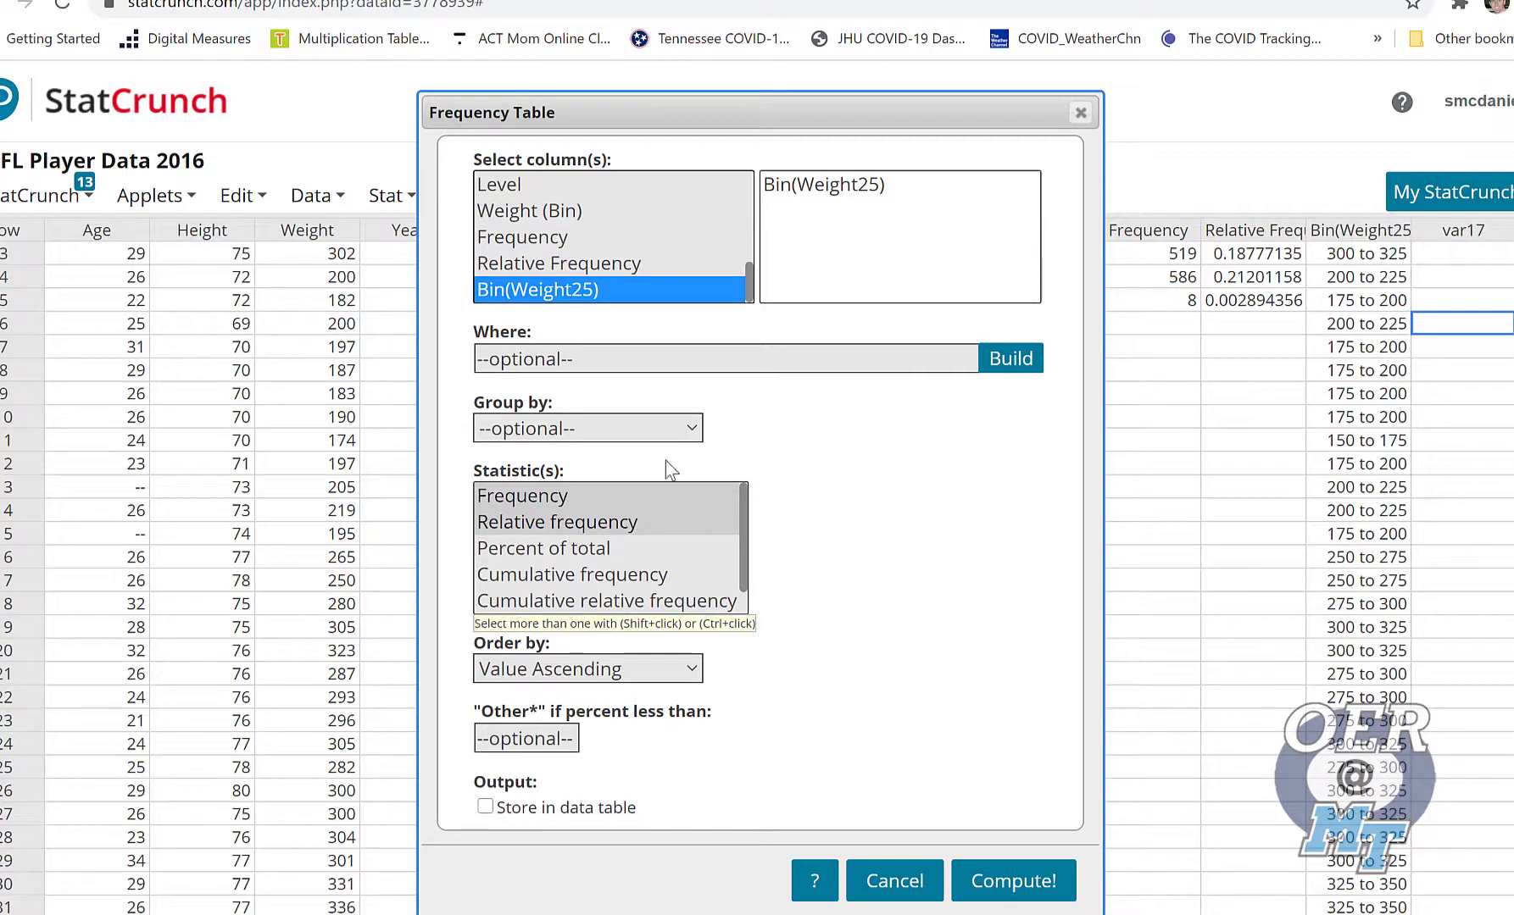
{"action": "left_click_drag", "start_coordinate": [862, 104], "coordinate": [664, 74]}
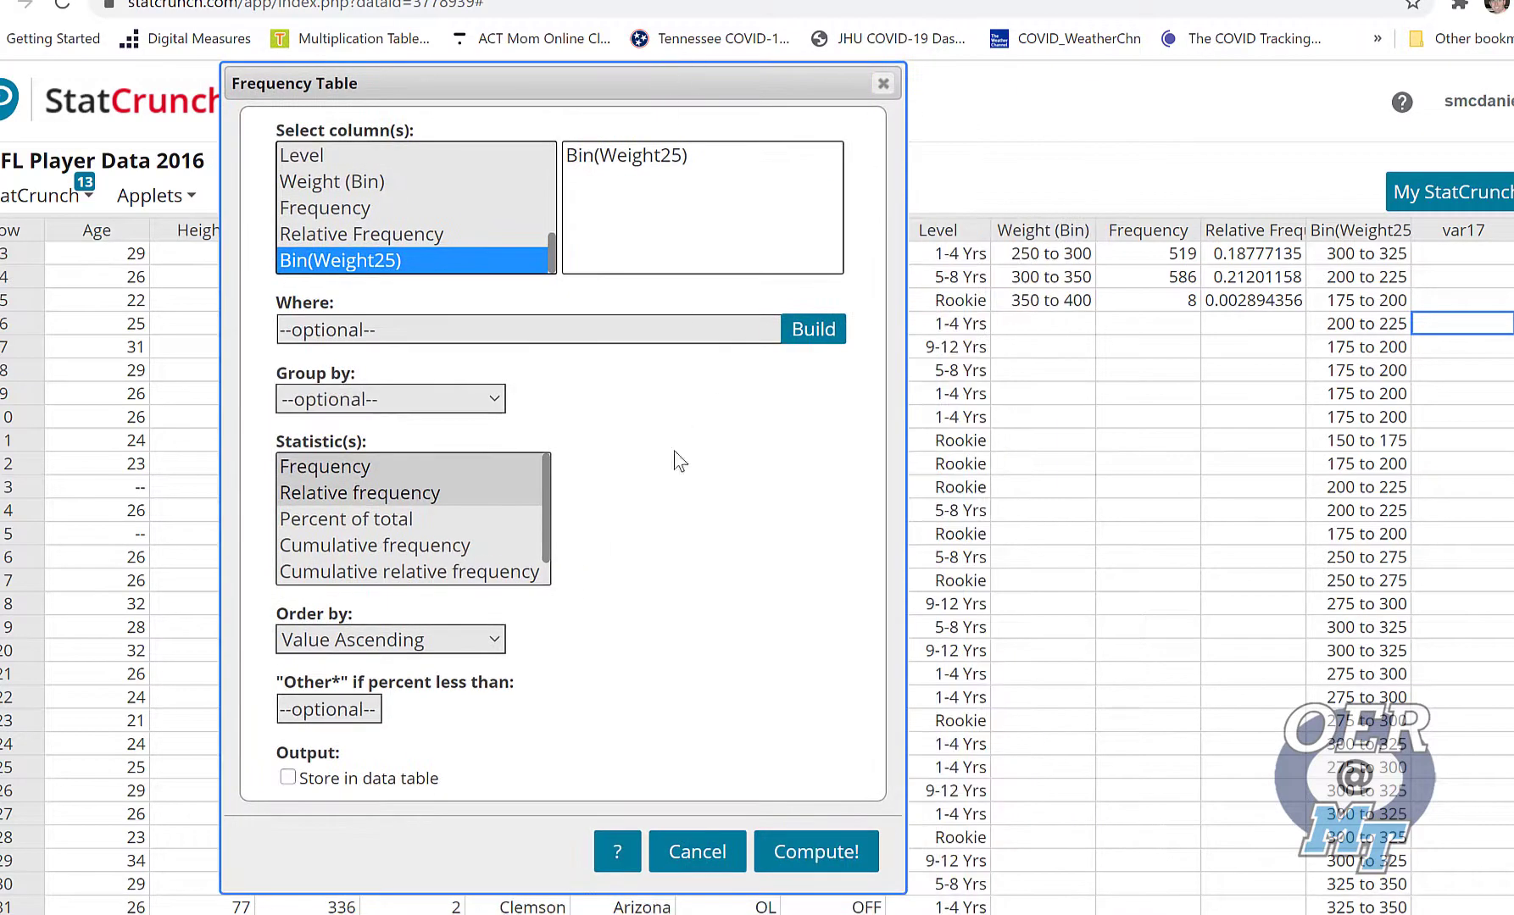
{"action": "left_click", "coordinate": [287, 779]}
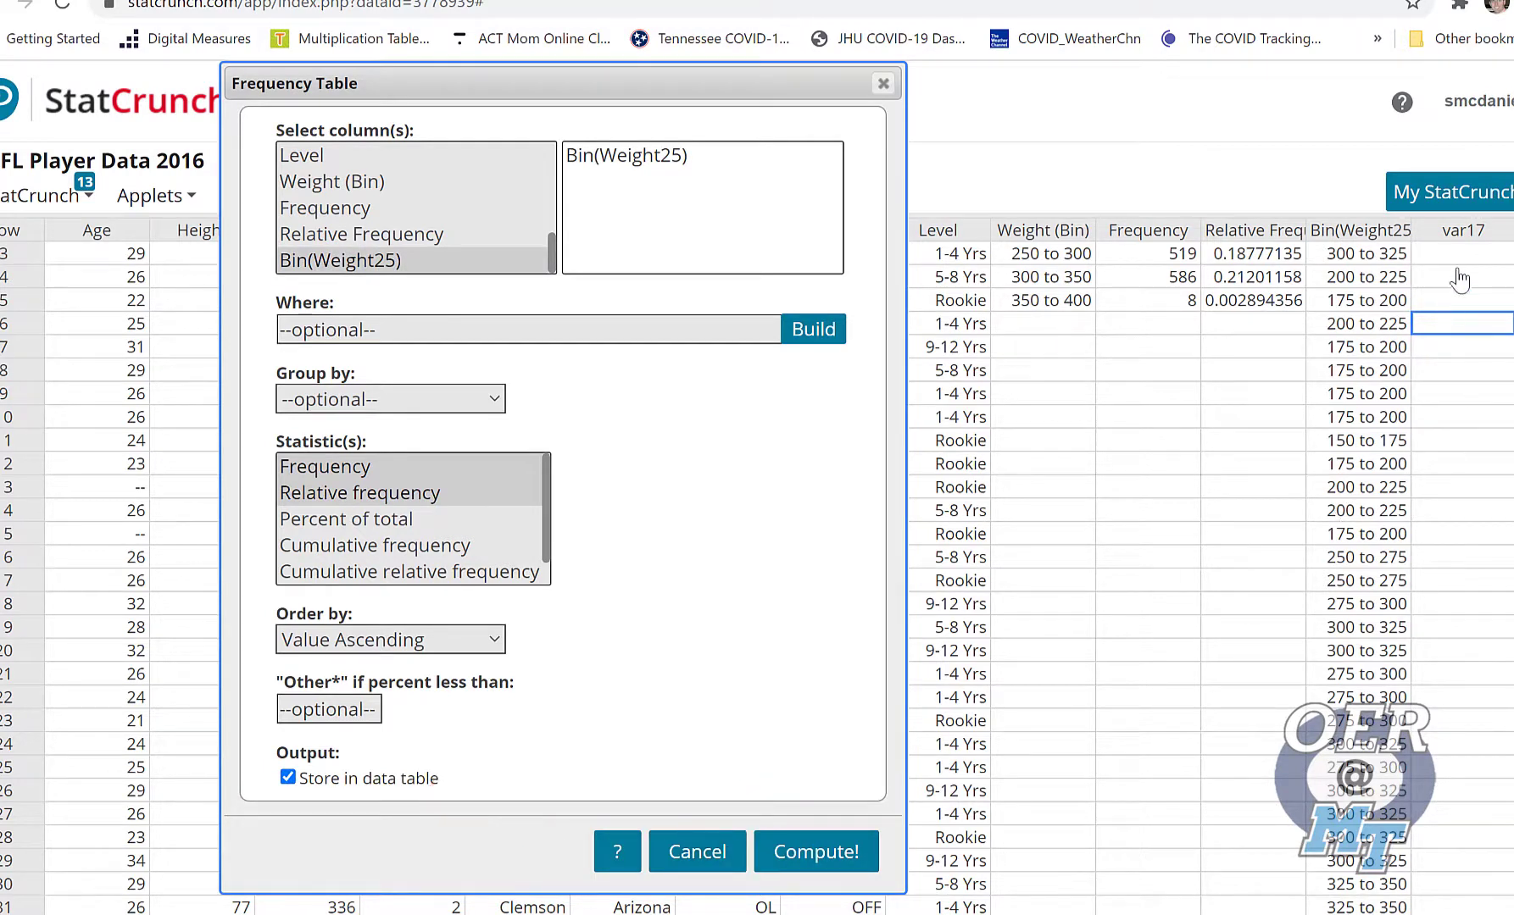
{"action": "left_click", "coordinate": [816, 854]}
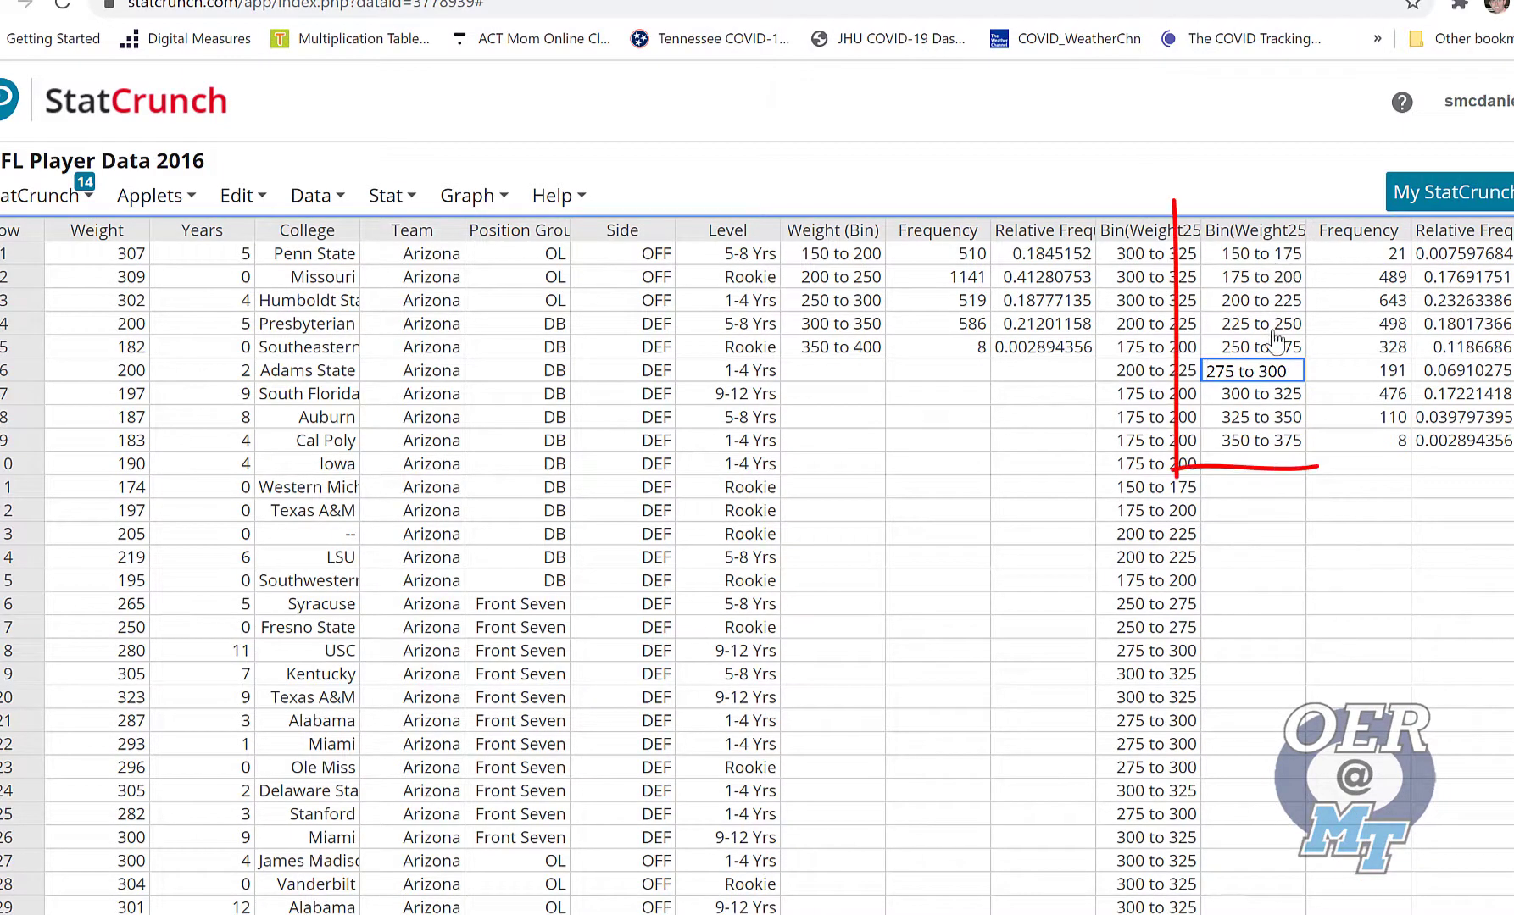
{"action": "left_click", "coordinate": [1257, 489]}
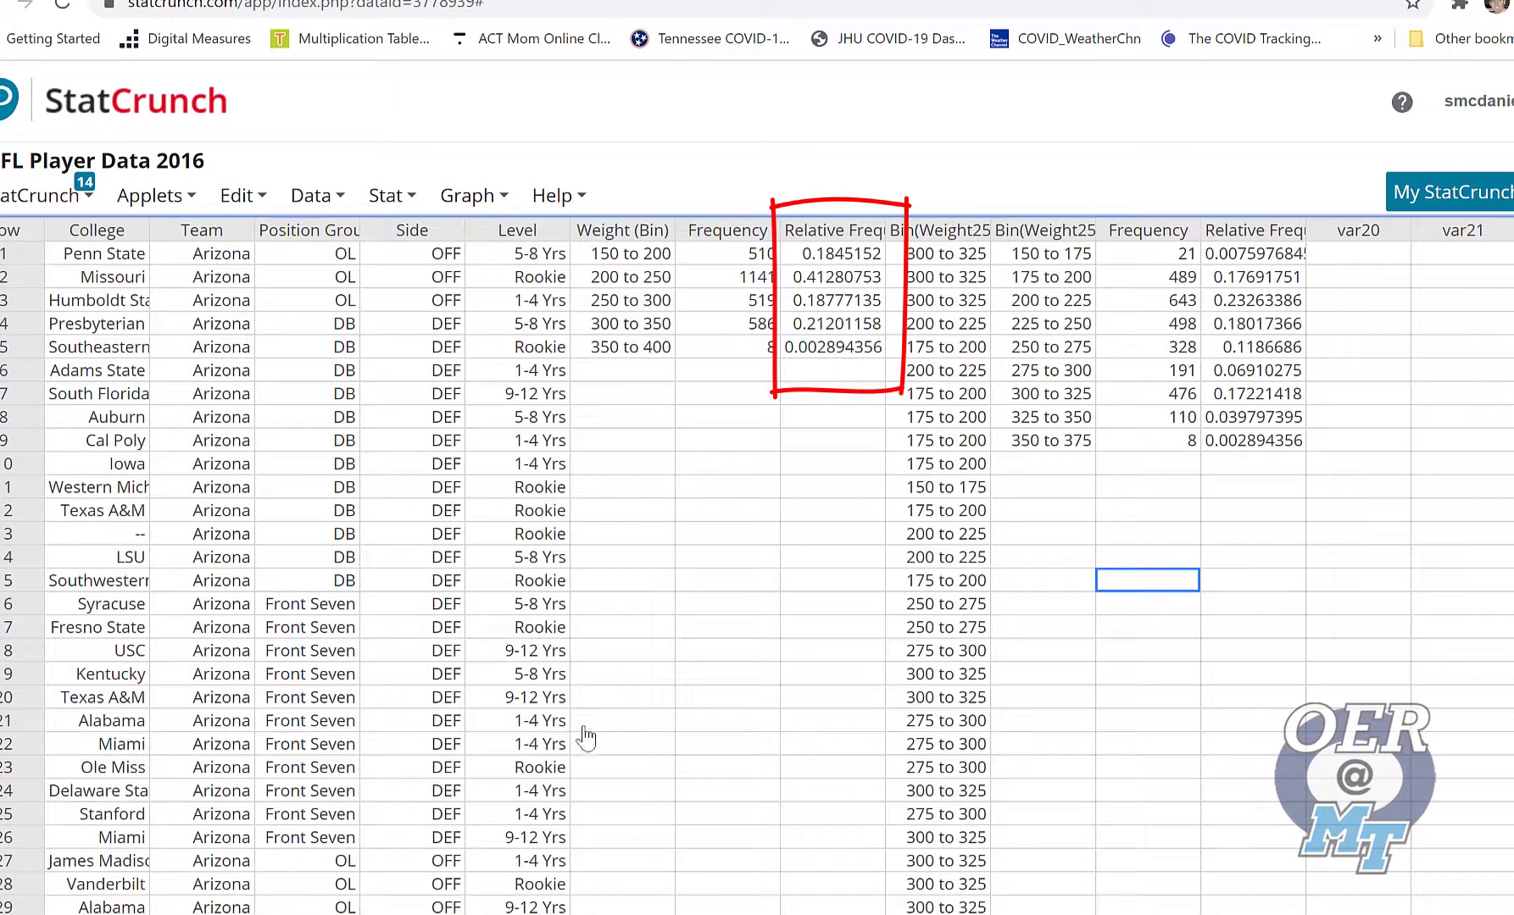
Start a chart of columns using the second Frequency column, which belongs to the 25-wide weight bins
{"action": "left_click", "coordinate": [477, 196]}
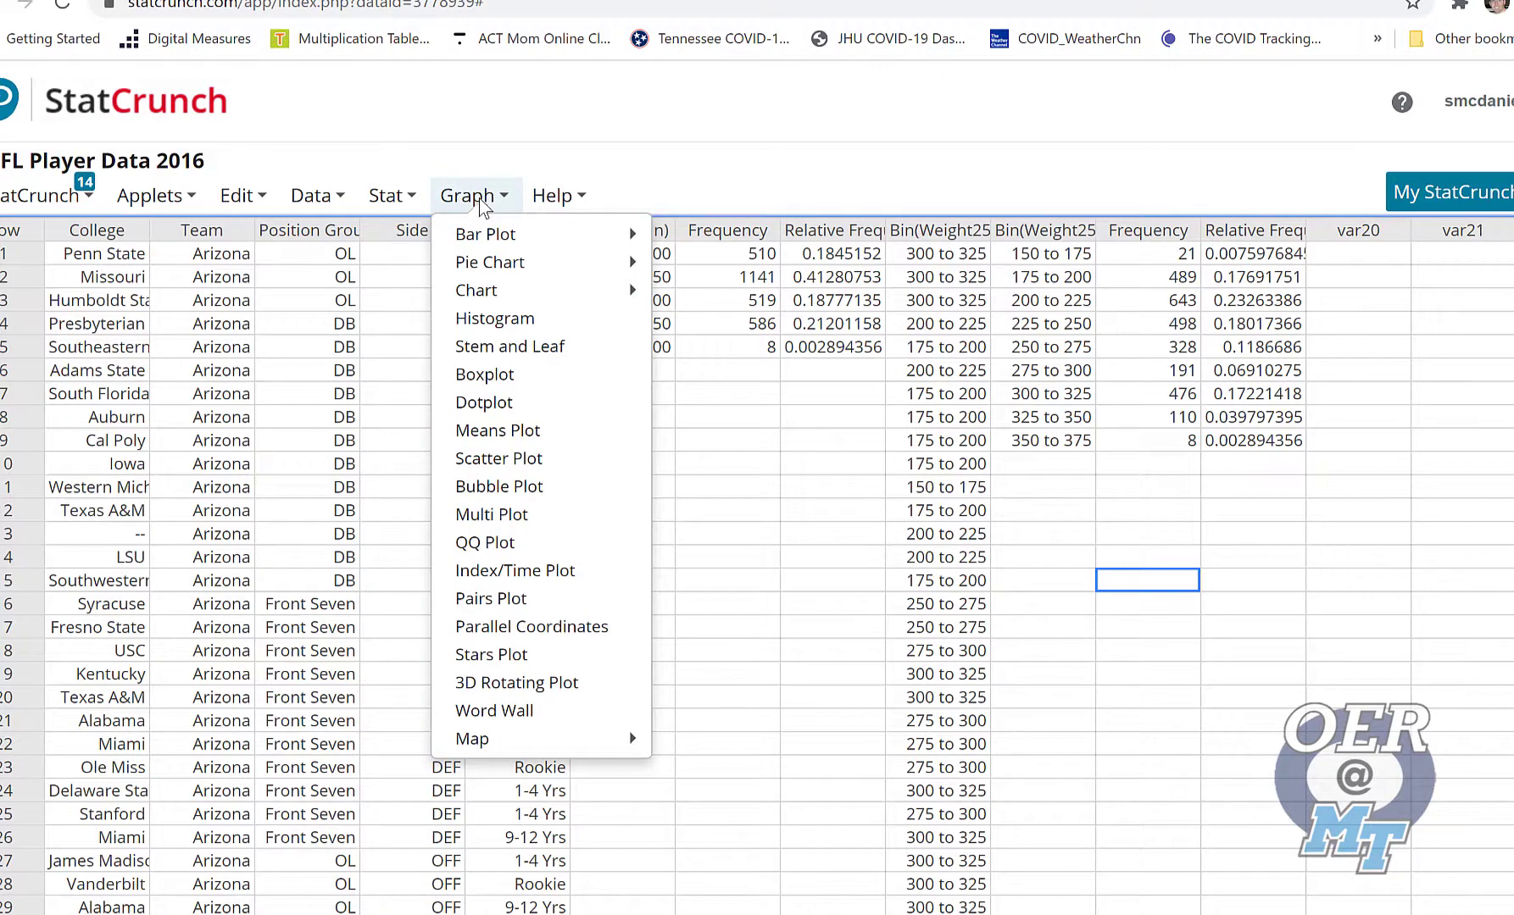
{"action": "mouse_move", "coordinate": [623, 293]}
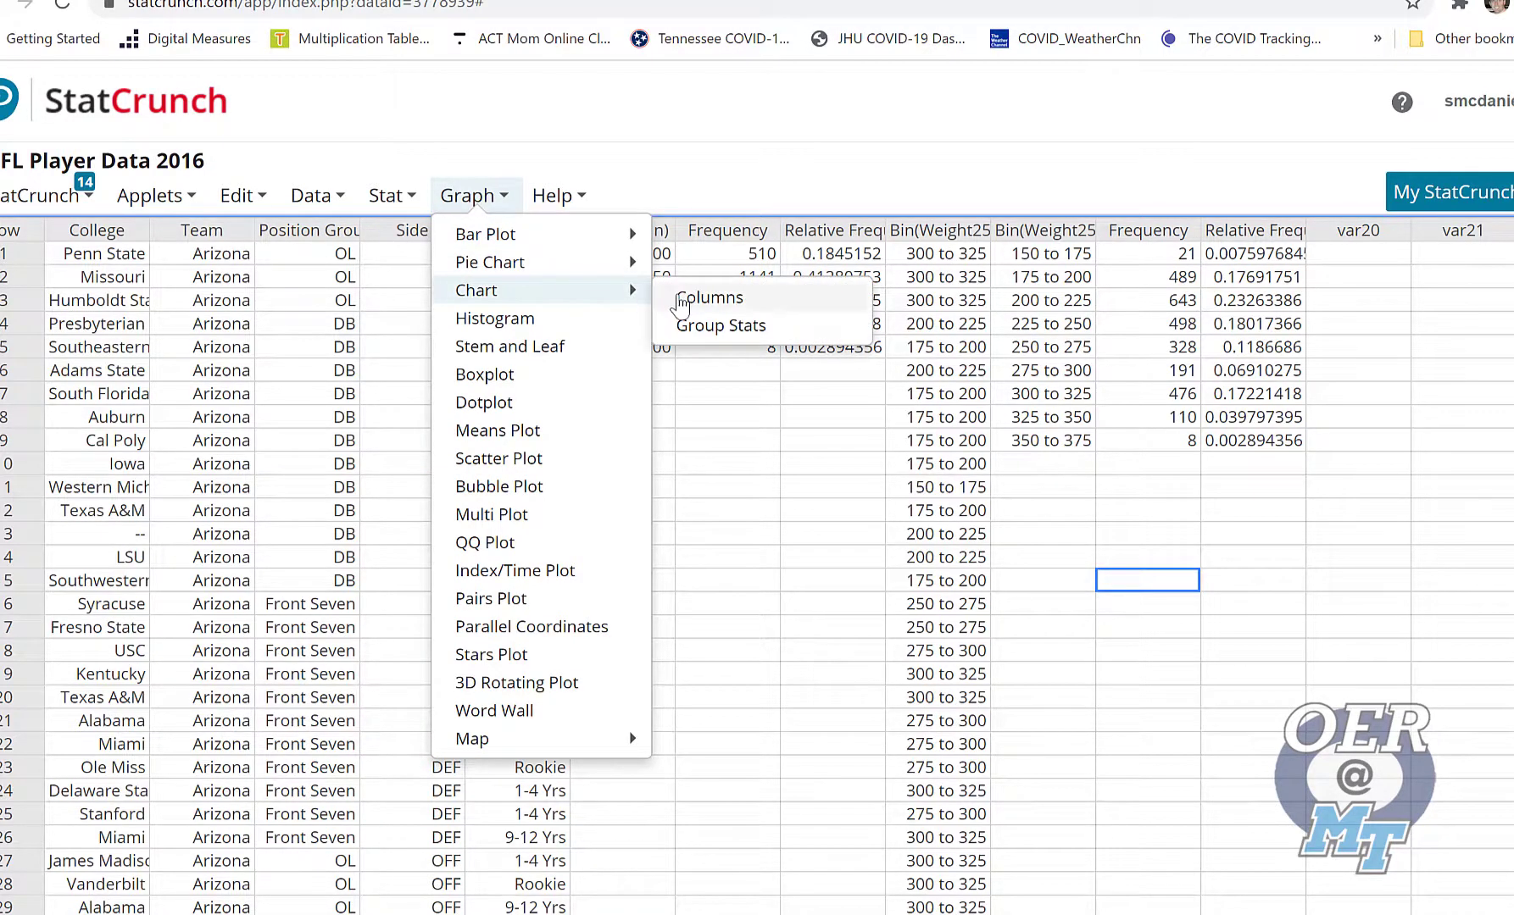
{"action": "left_click", "coordinate": [680, 298]}
{"action": "scroll", "coordinate": [676, 269], "scroll_direction": "down", "scroll_amount": 2}
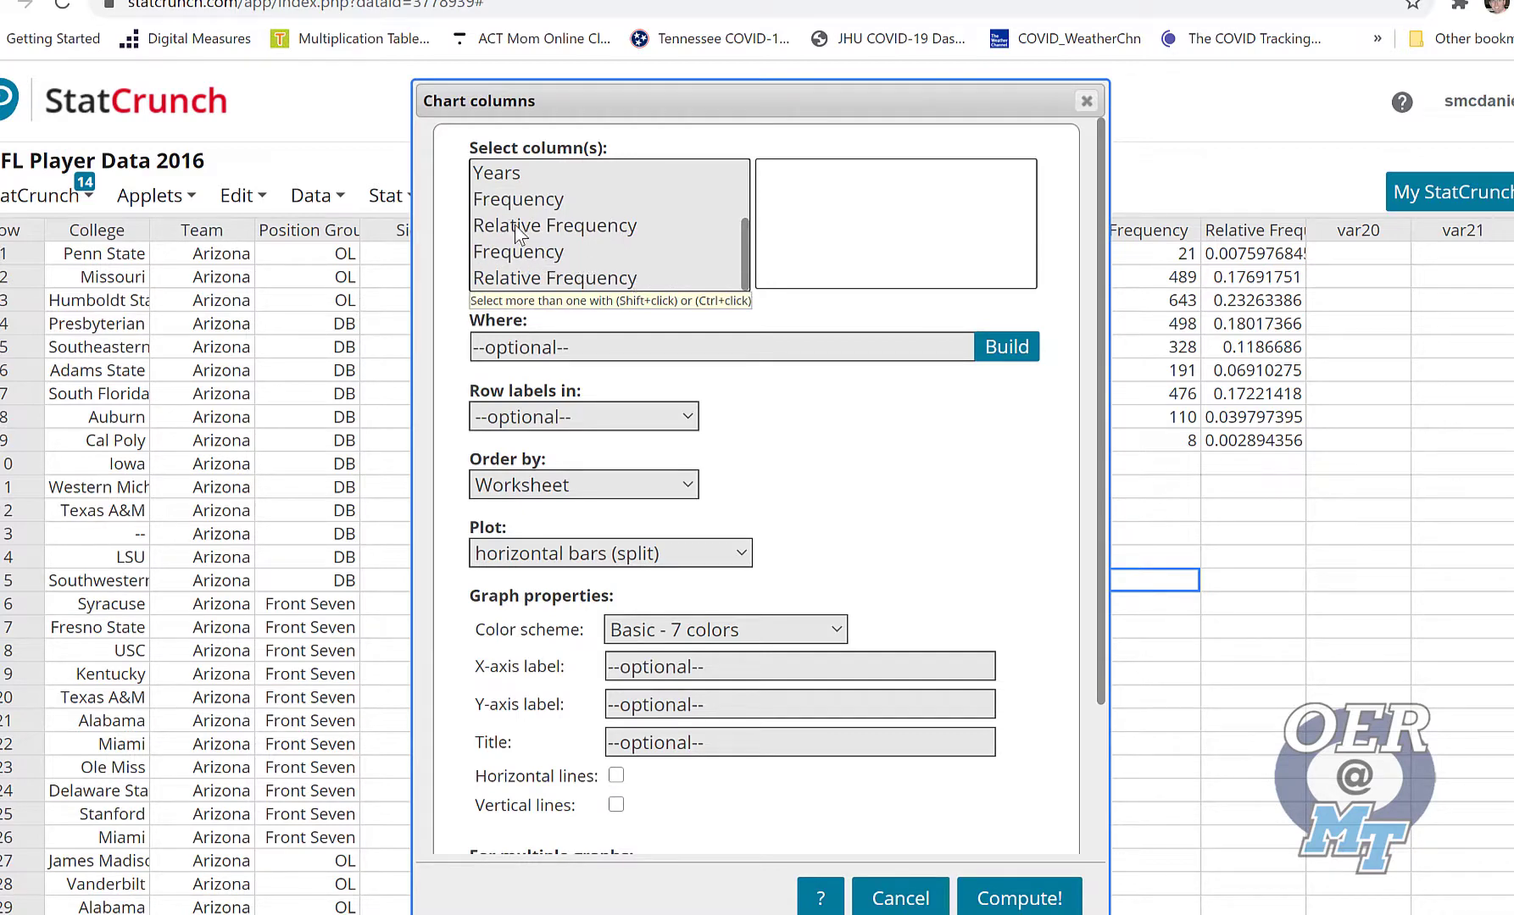
{"action": "left_click", "coordinate": [229, 200]}
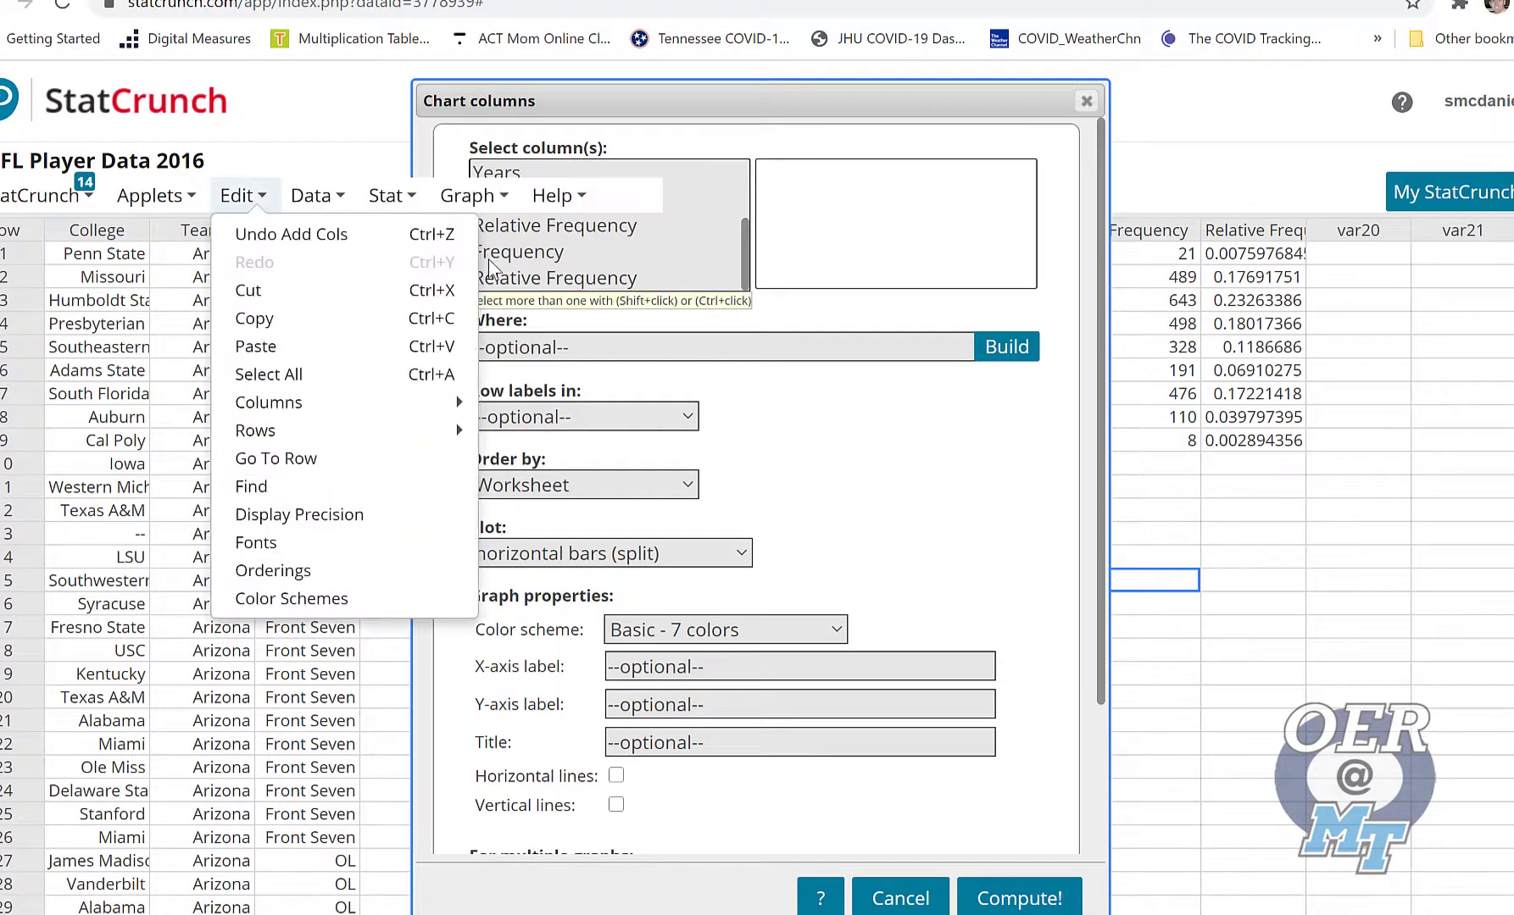
{"action": "left_click", "coordinate": [581, 251]}
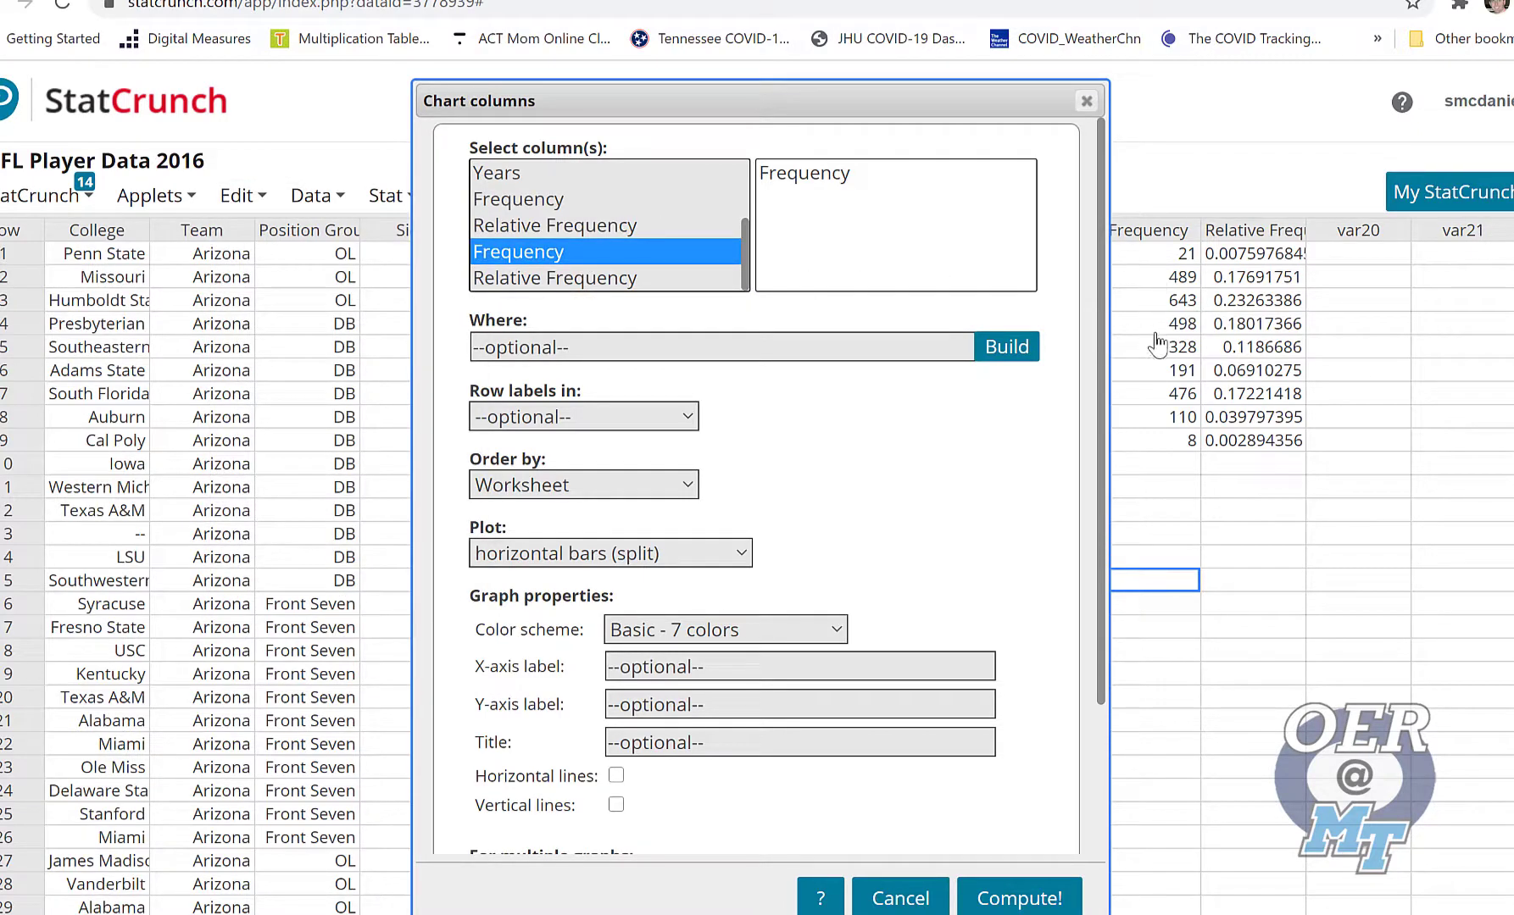
Take the chart's row labels from the second Bin(Weight25) column, the one in the new frequency table
{"action": "left_click", "coordinate": [683, 433]}
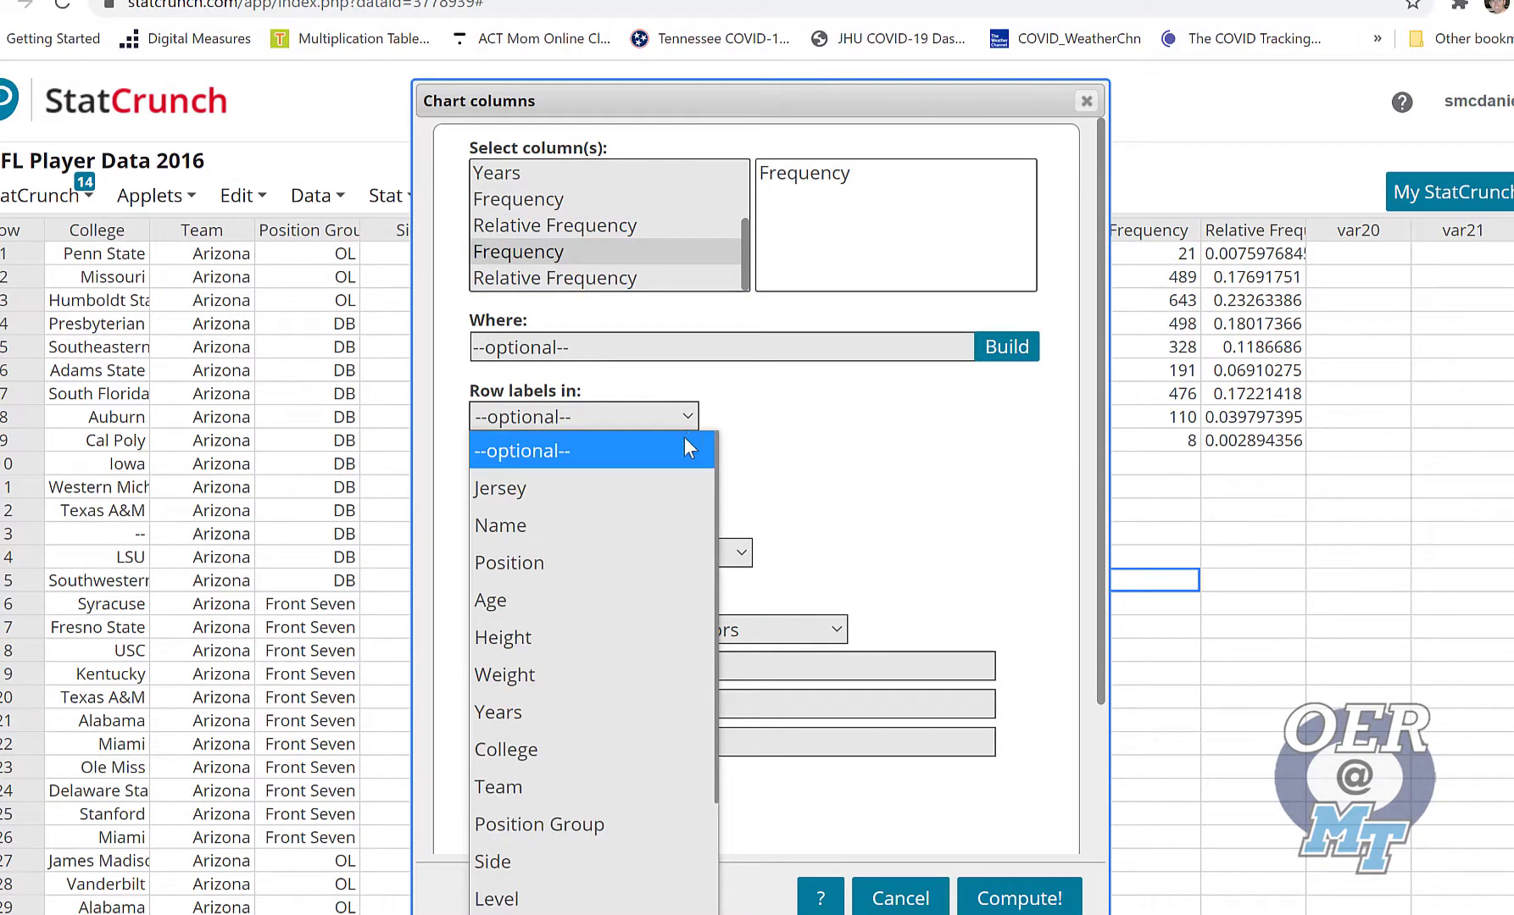
{"action": "scroll", "coordinate": [648, 656], "scroll_direction": "down", "scroll_amount": 3}
{"action": "left_click", "coordinate": [825, 156]}
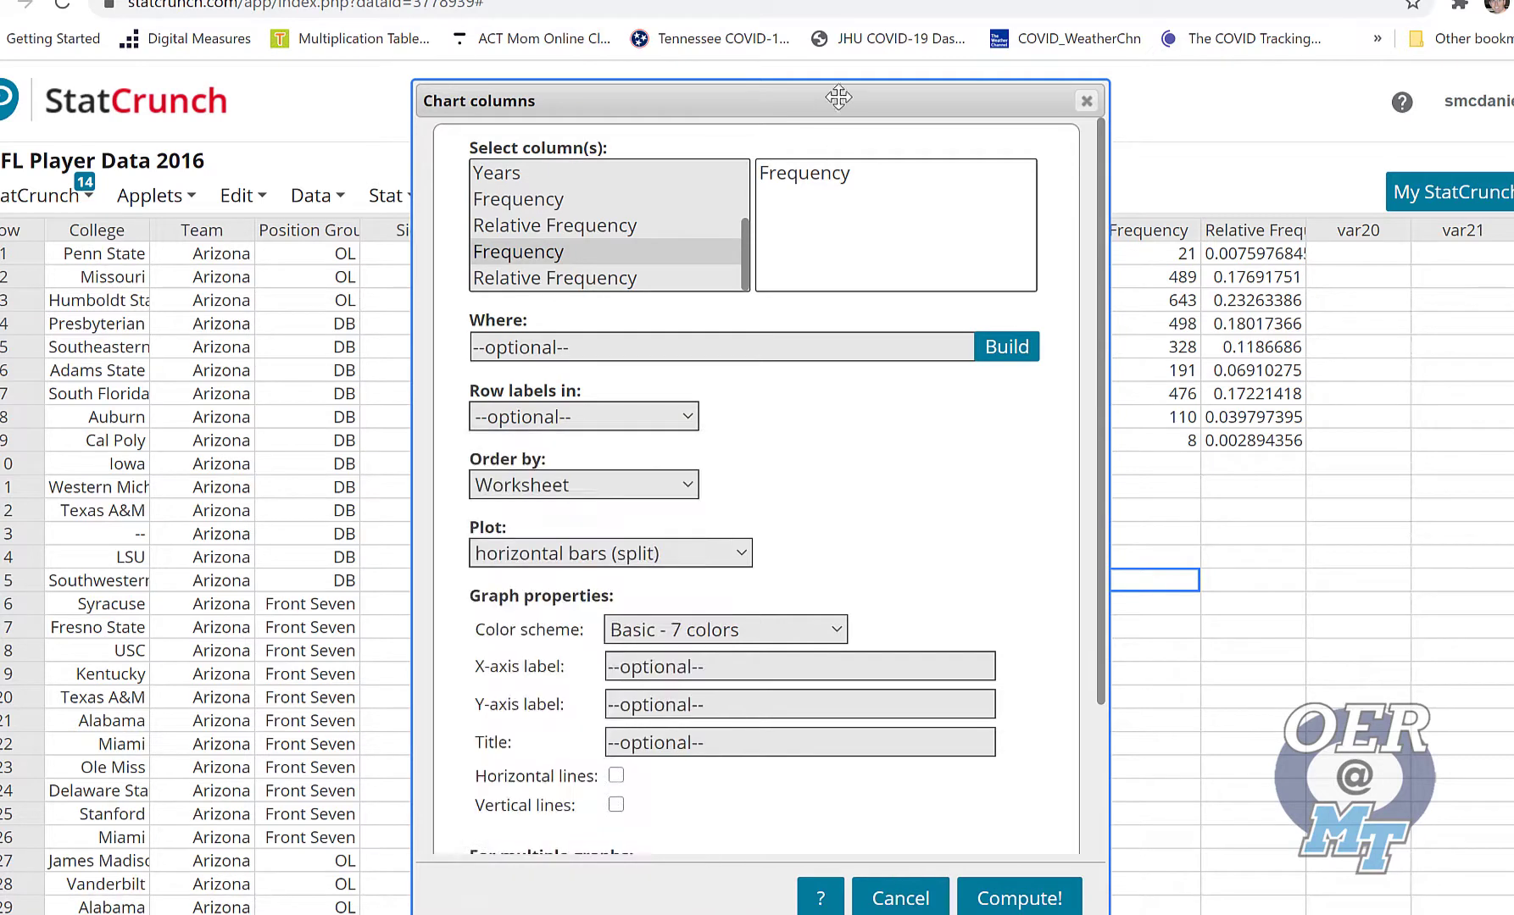
{"action": "left_click_drag", "start_coordinate": [830, 97], "coordinate": [474, 99]}
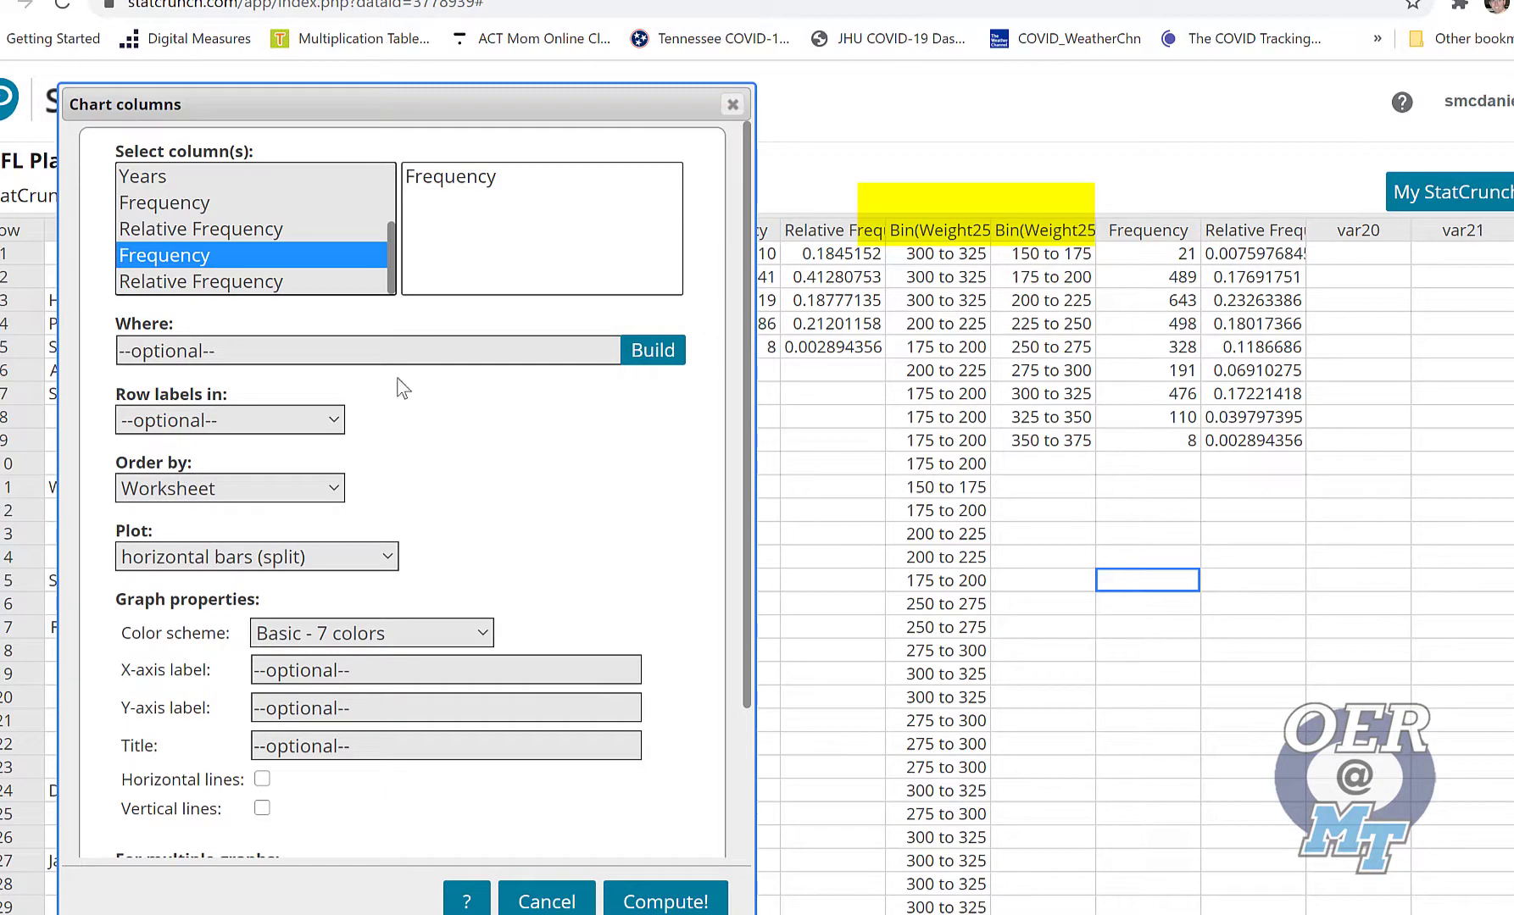
{"action": "left_click", "coordinate": [229, 420]}
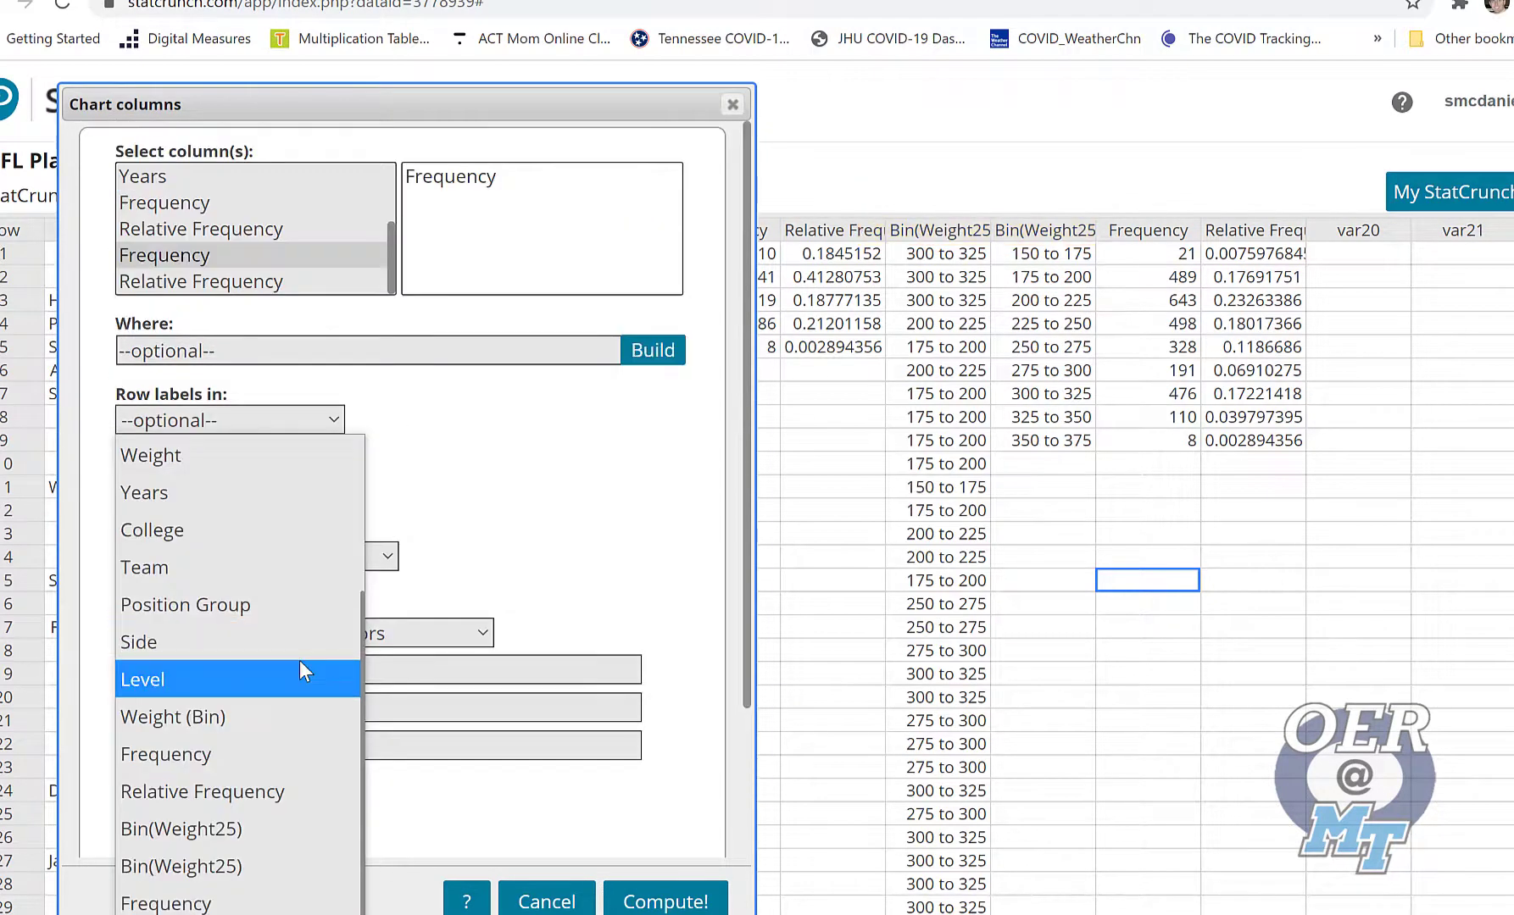
{"action": "left_click", "coordinate": [193, 866]}
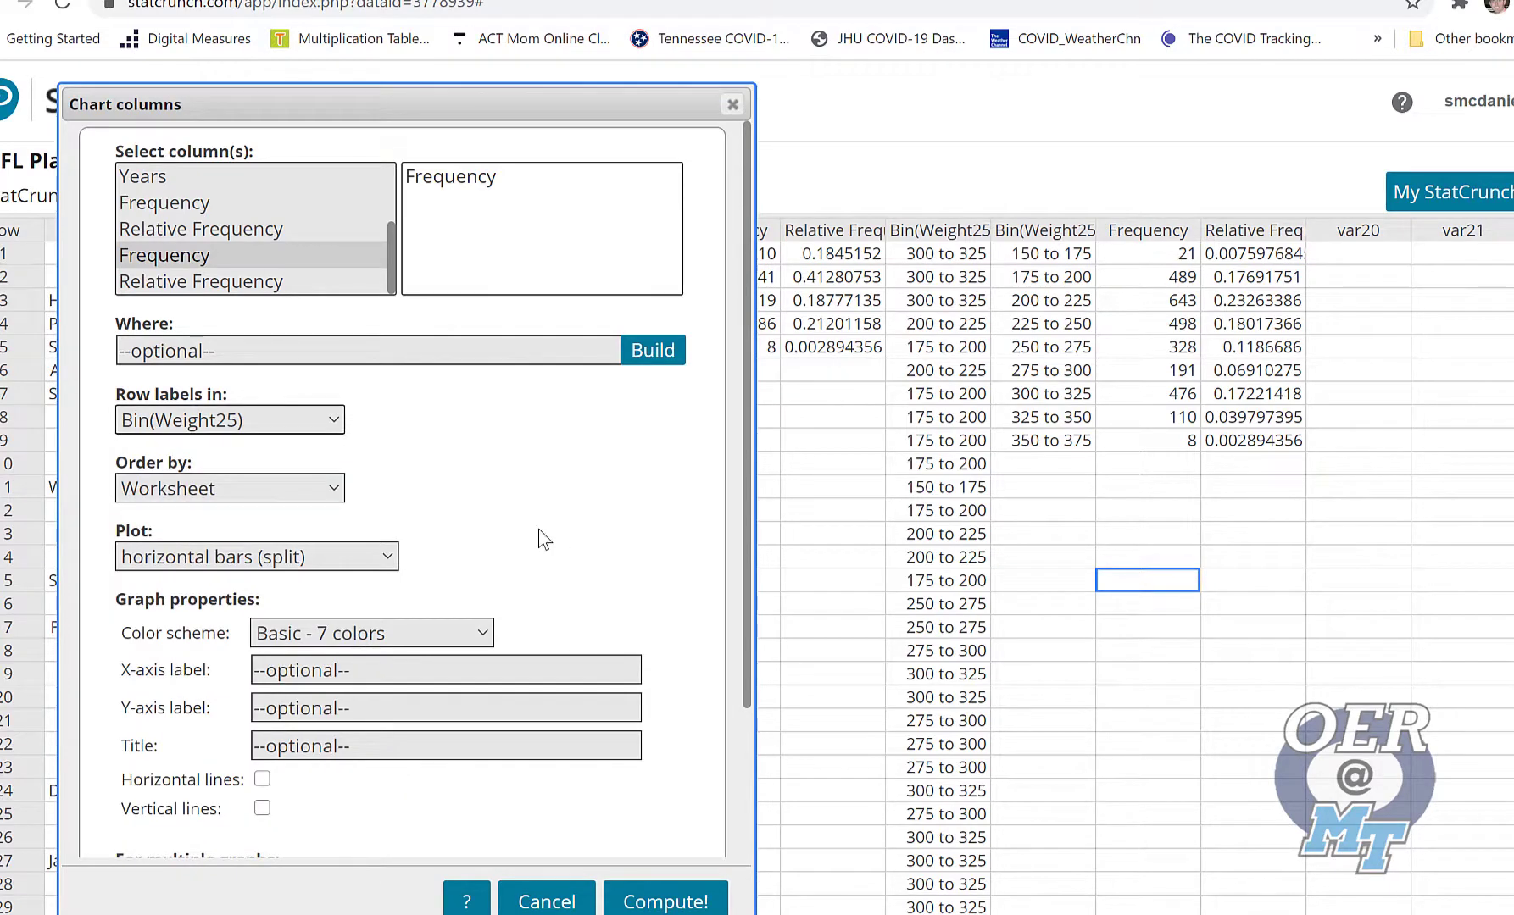
Set the plot type to points with connected lines and compute the frequency polygon
{"action": "scroll", "coordinate": [543, 539], "scroll_direction": "down", "scroll_amount": 2}
{"action": "left_click", "coordinate": [374, 437]}
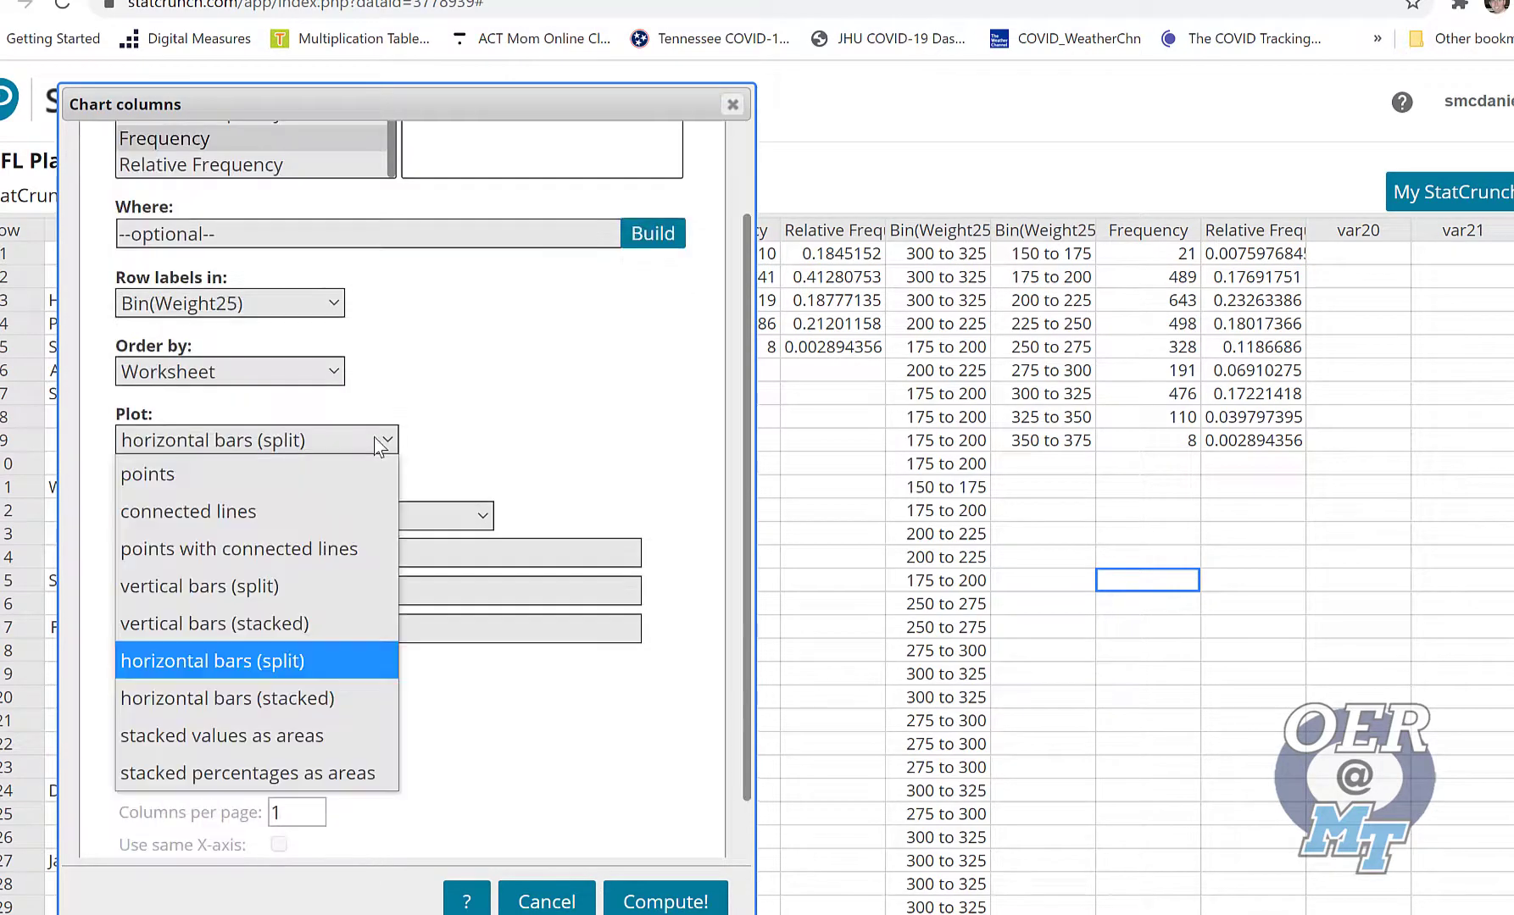
{"action": "left_click", "coordinate": [323, 552]}
{"action": "scroll", "coordinate": [551, 706], "scroll_direction": "down", "scroll_amount": 2}
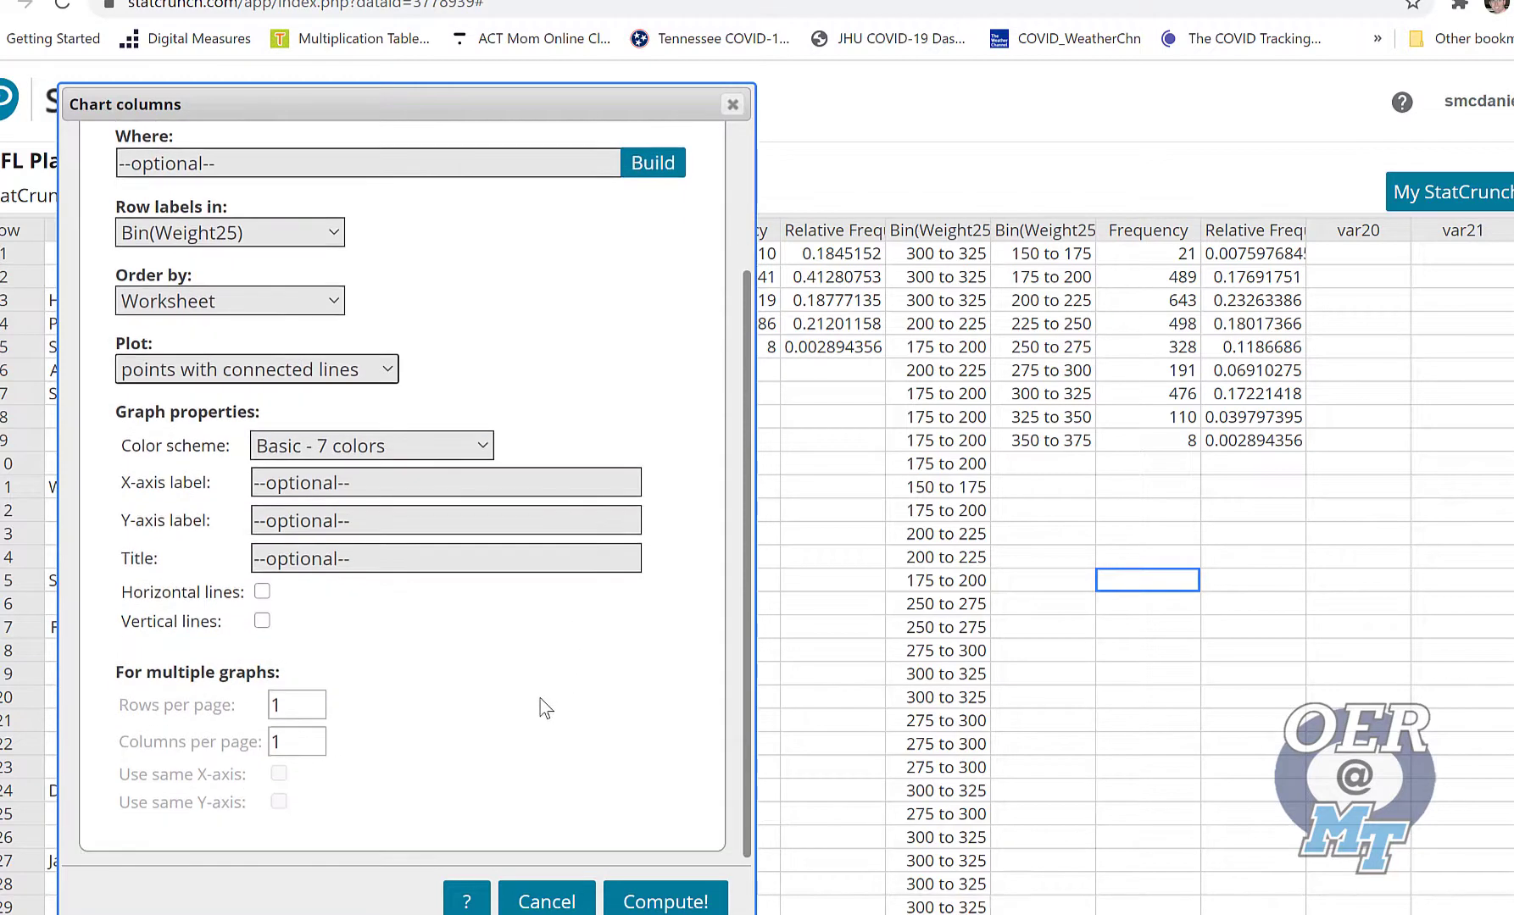
{"action": "left_click", "coordinate": [665, 901]}
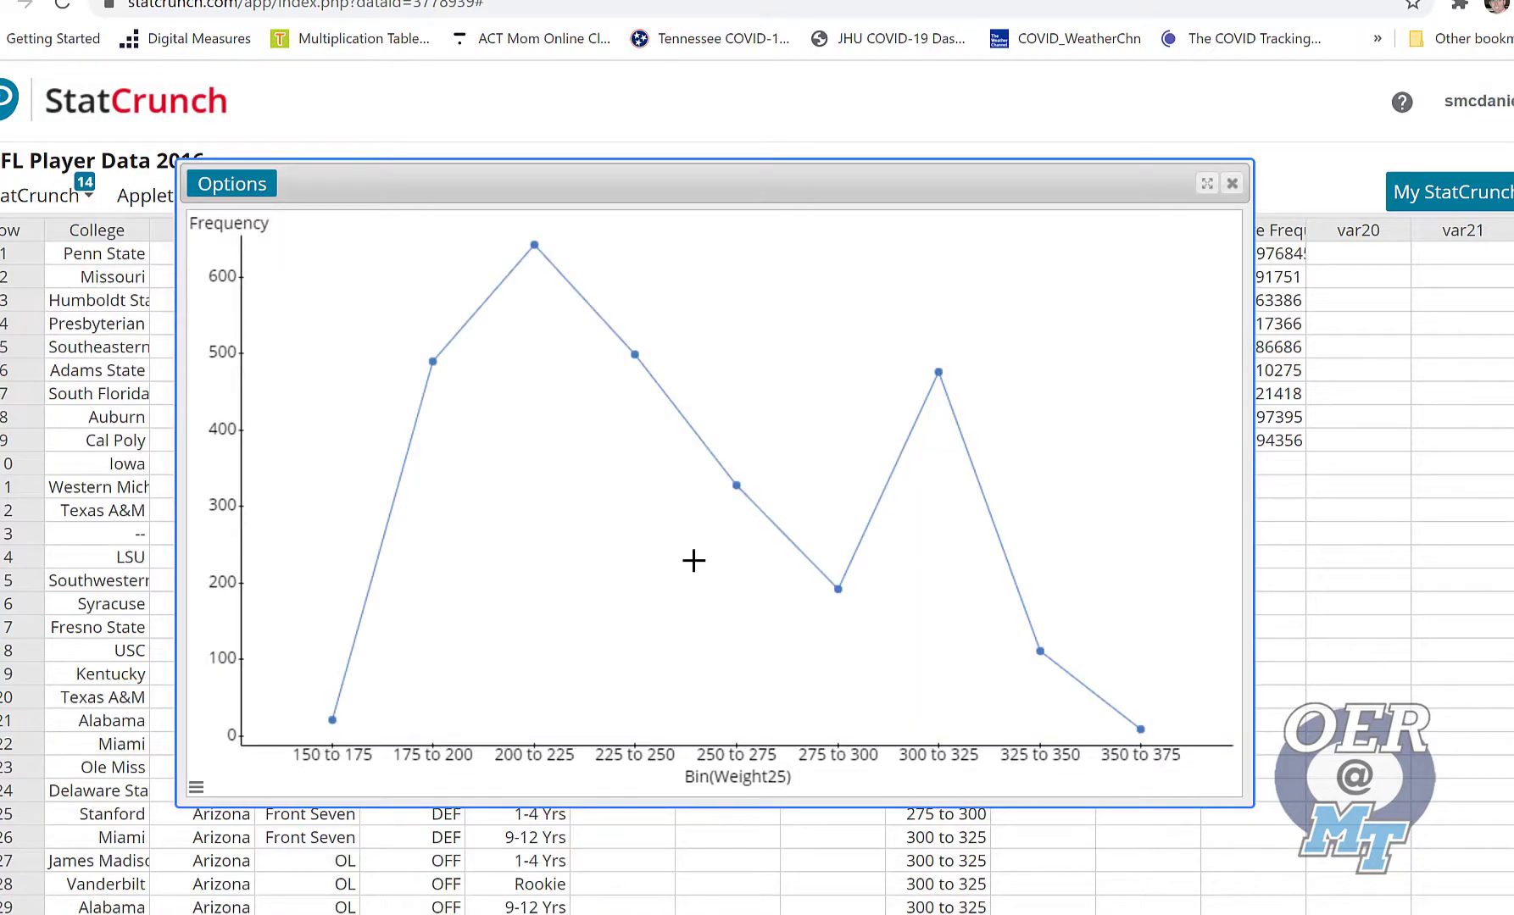